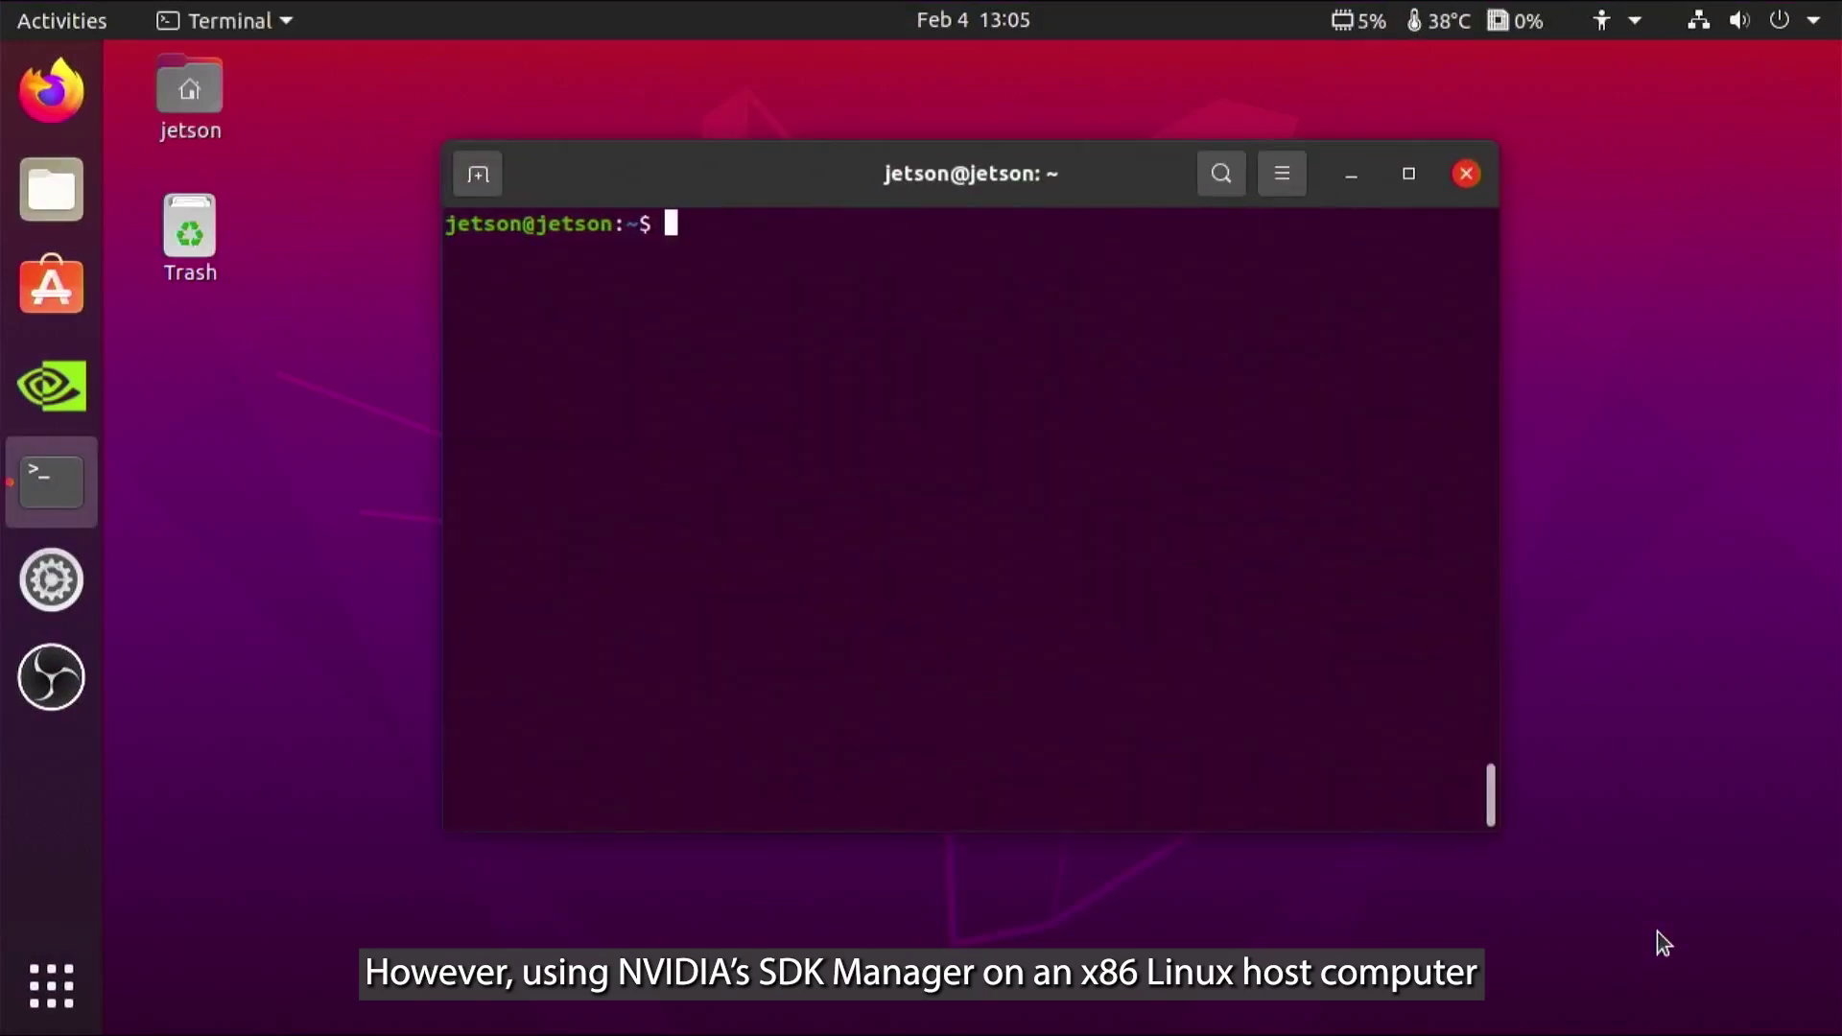
{"action": "type", "text": "neof"}
{"action": "type", "text": "etch"}
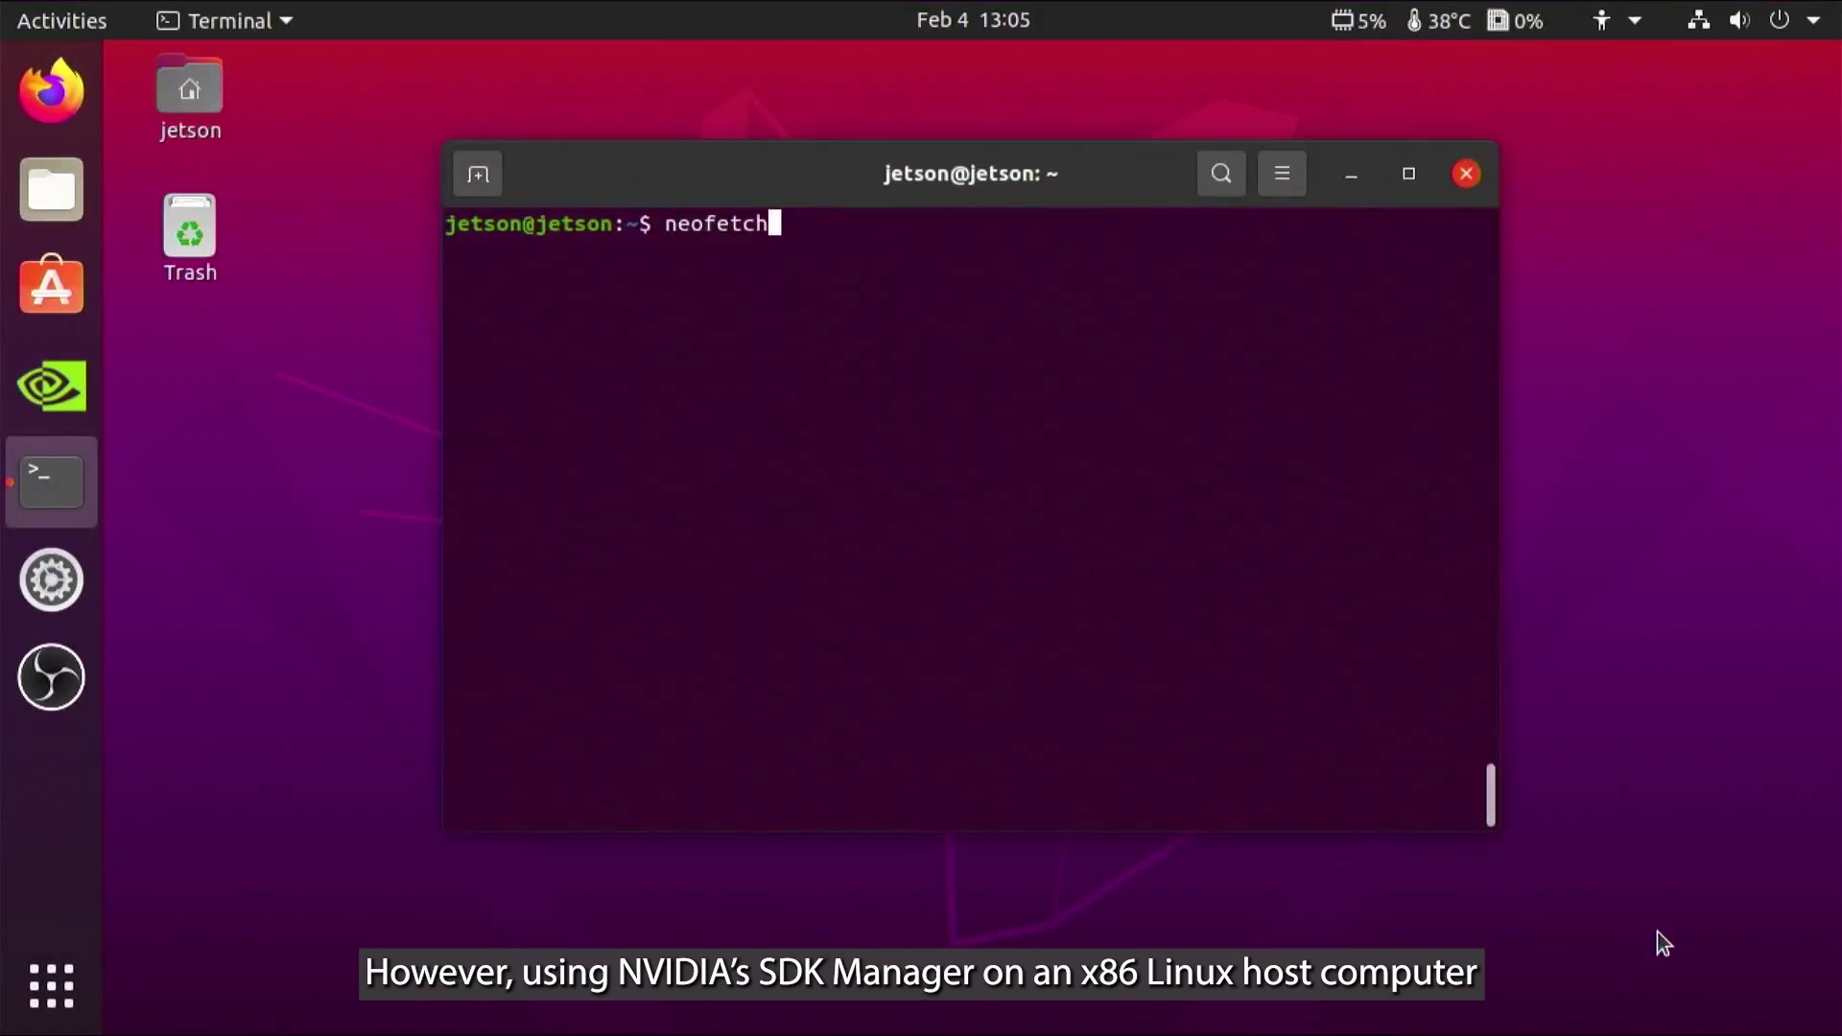
Step: Run neofetch to show the host's Ubuntu 20.04.6 LTS x86_64 system summary
{"action": "key", "text": "Return"}
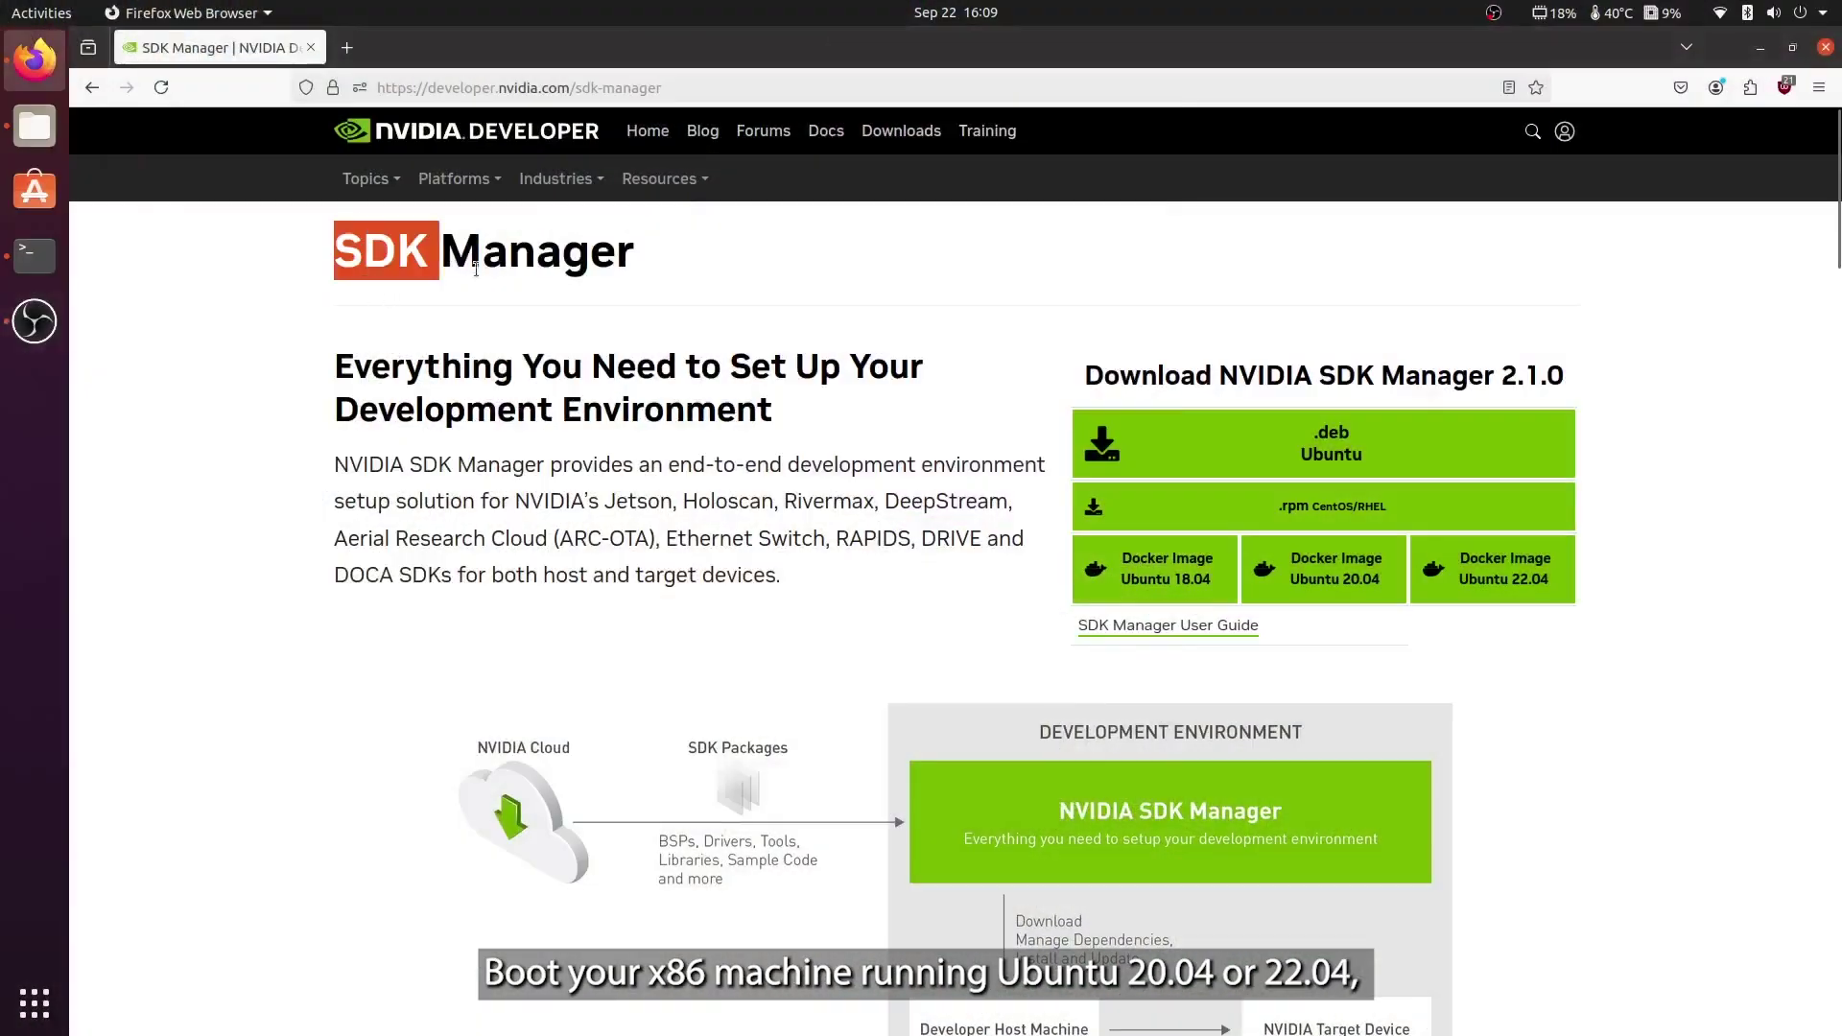
Step: Download the Ubuntu .deb package of SDK Manager 2.1.0 from the download page
{"action": "left_click", "coordinate": [644, 269]}
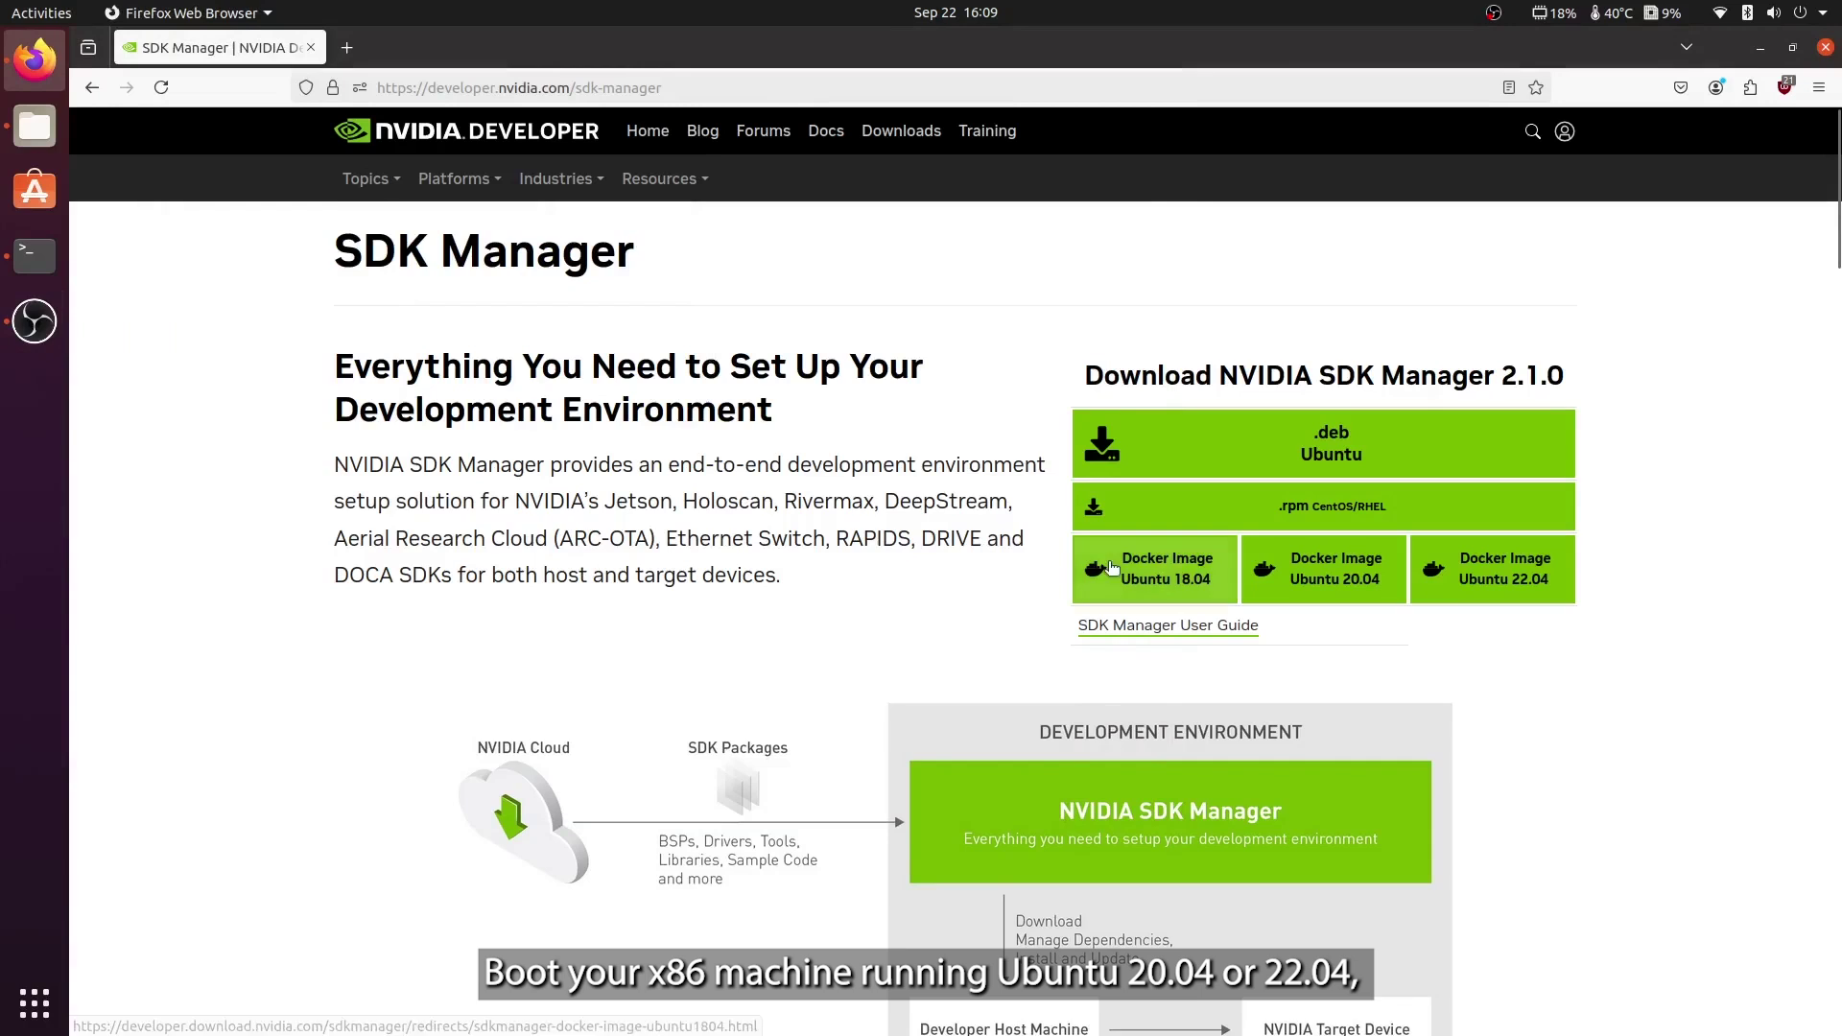
{"action": "left_click", "coordinate": [1303, 442]}
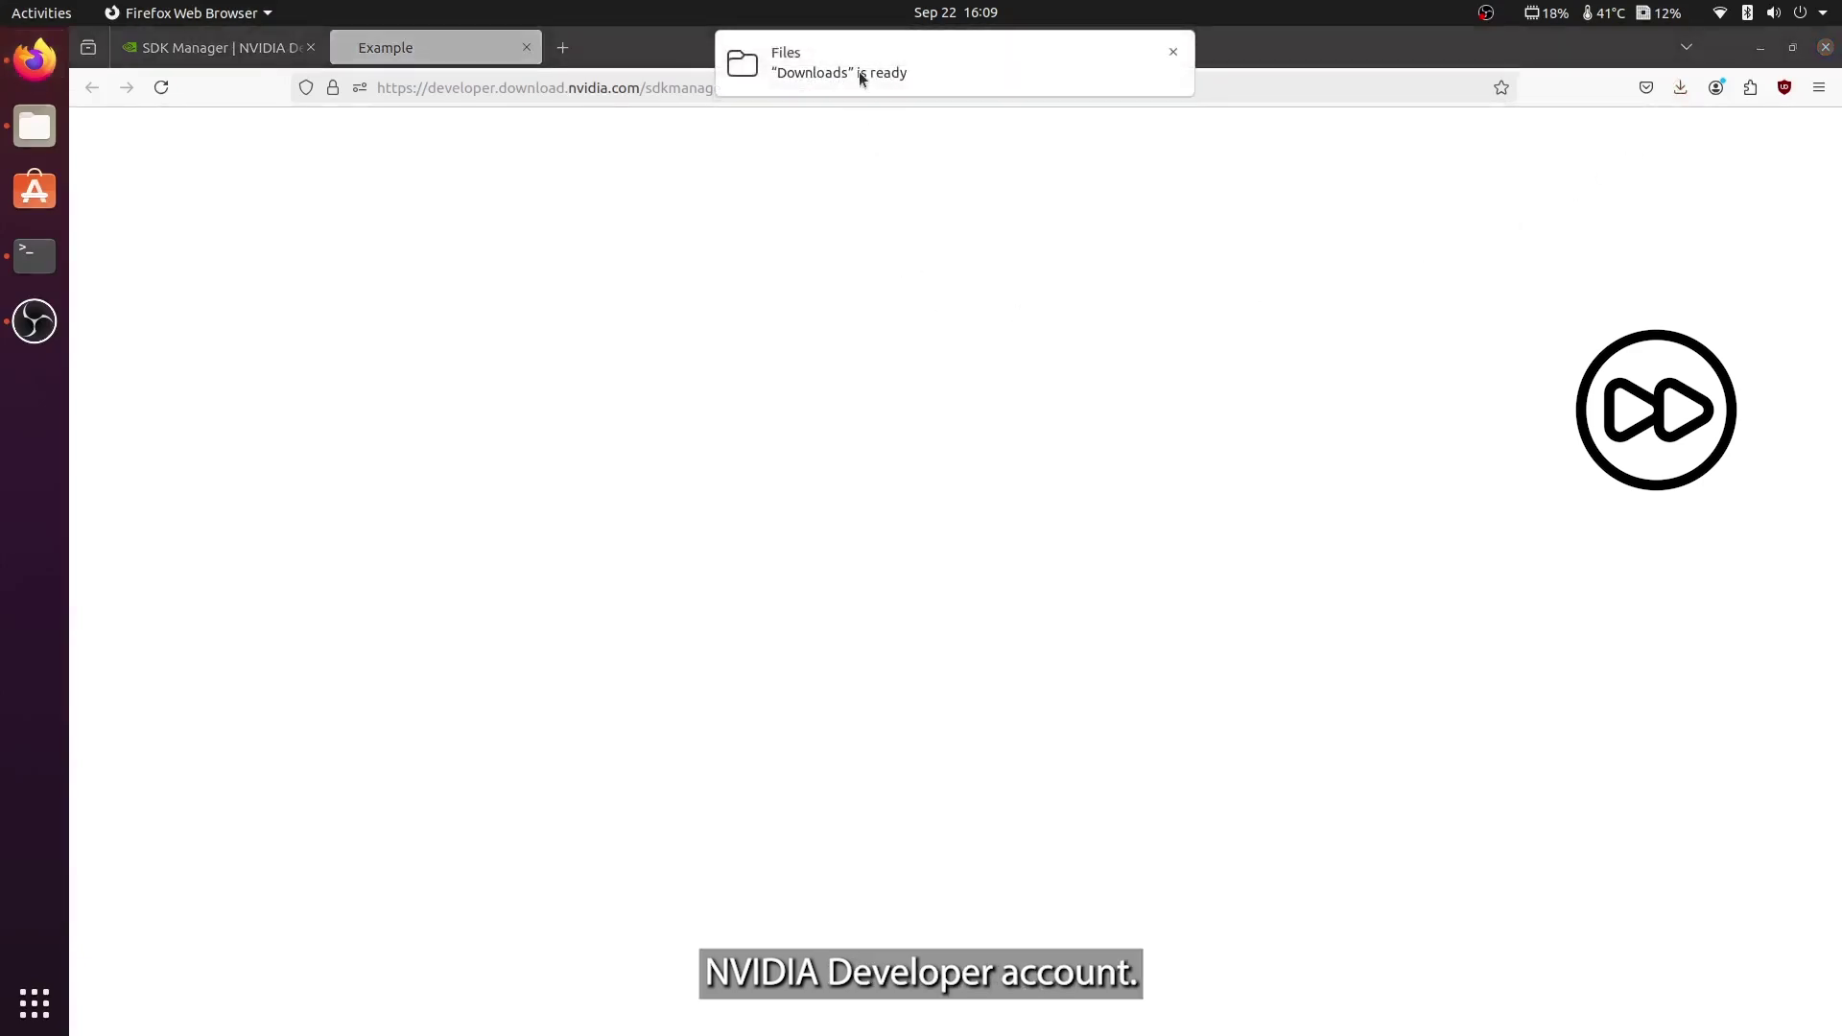
Step: Install sdkmanager_2.1.0-11698_amd64.deb from Downloads, authorizing it with the password
{"action": "left_click", "coordinate": [860, 71]}
{"action": "double_click", "coordinate": [1198, 171]}
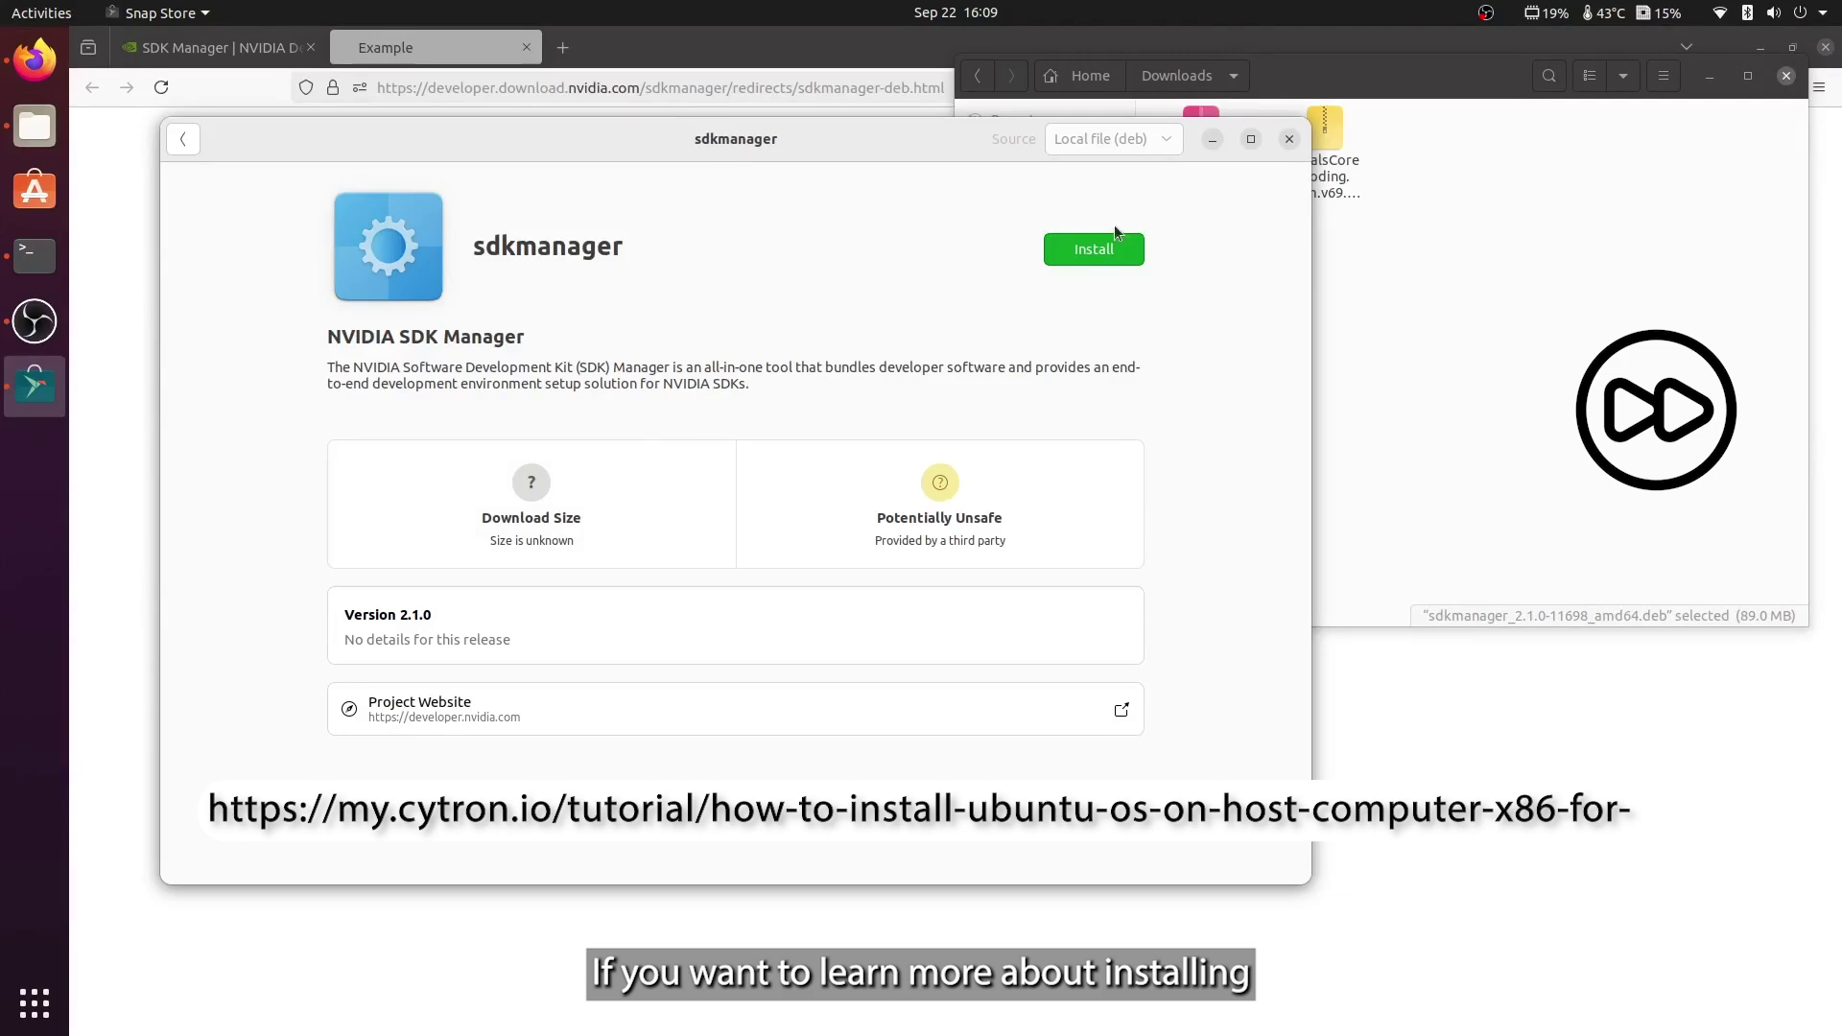
{"action": "left_click", "coordinate": [1094, 249]}
{"action": "type", "text": "••"}
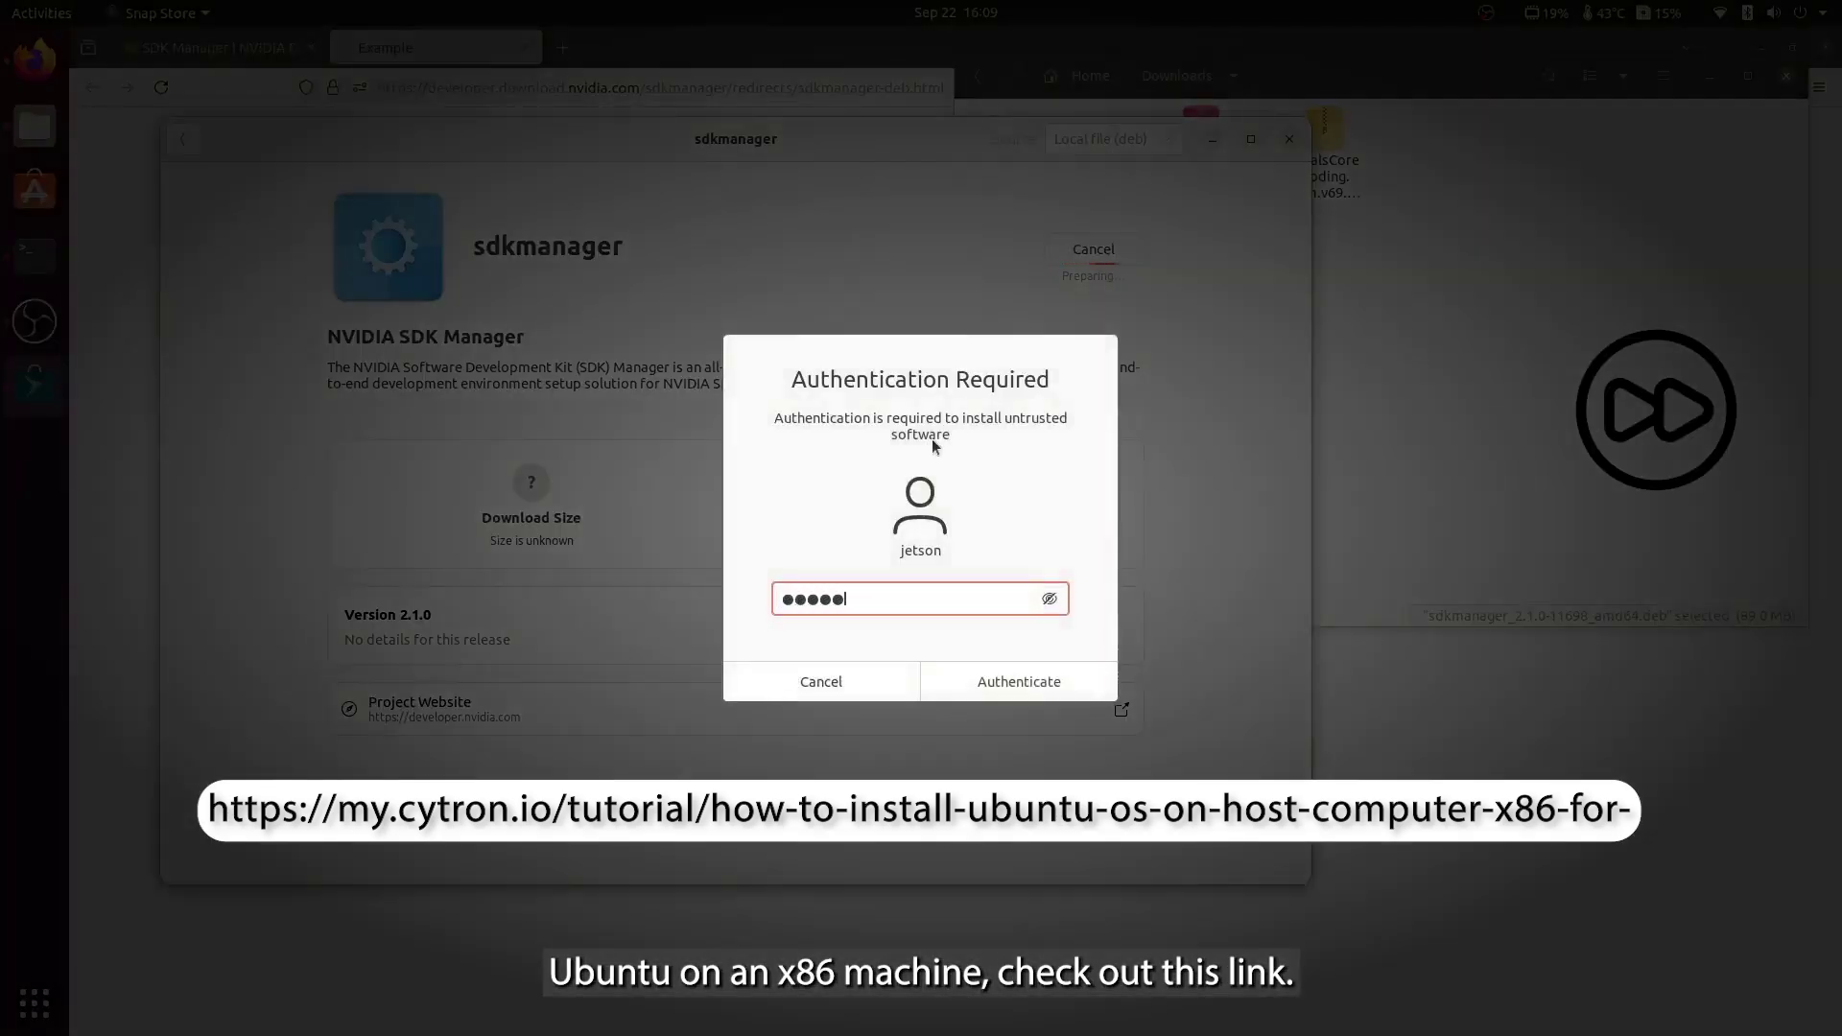
{"action": "key", "text": "Return"}
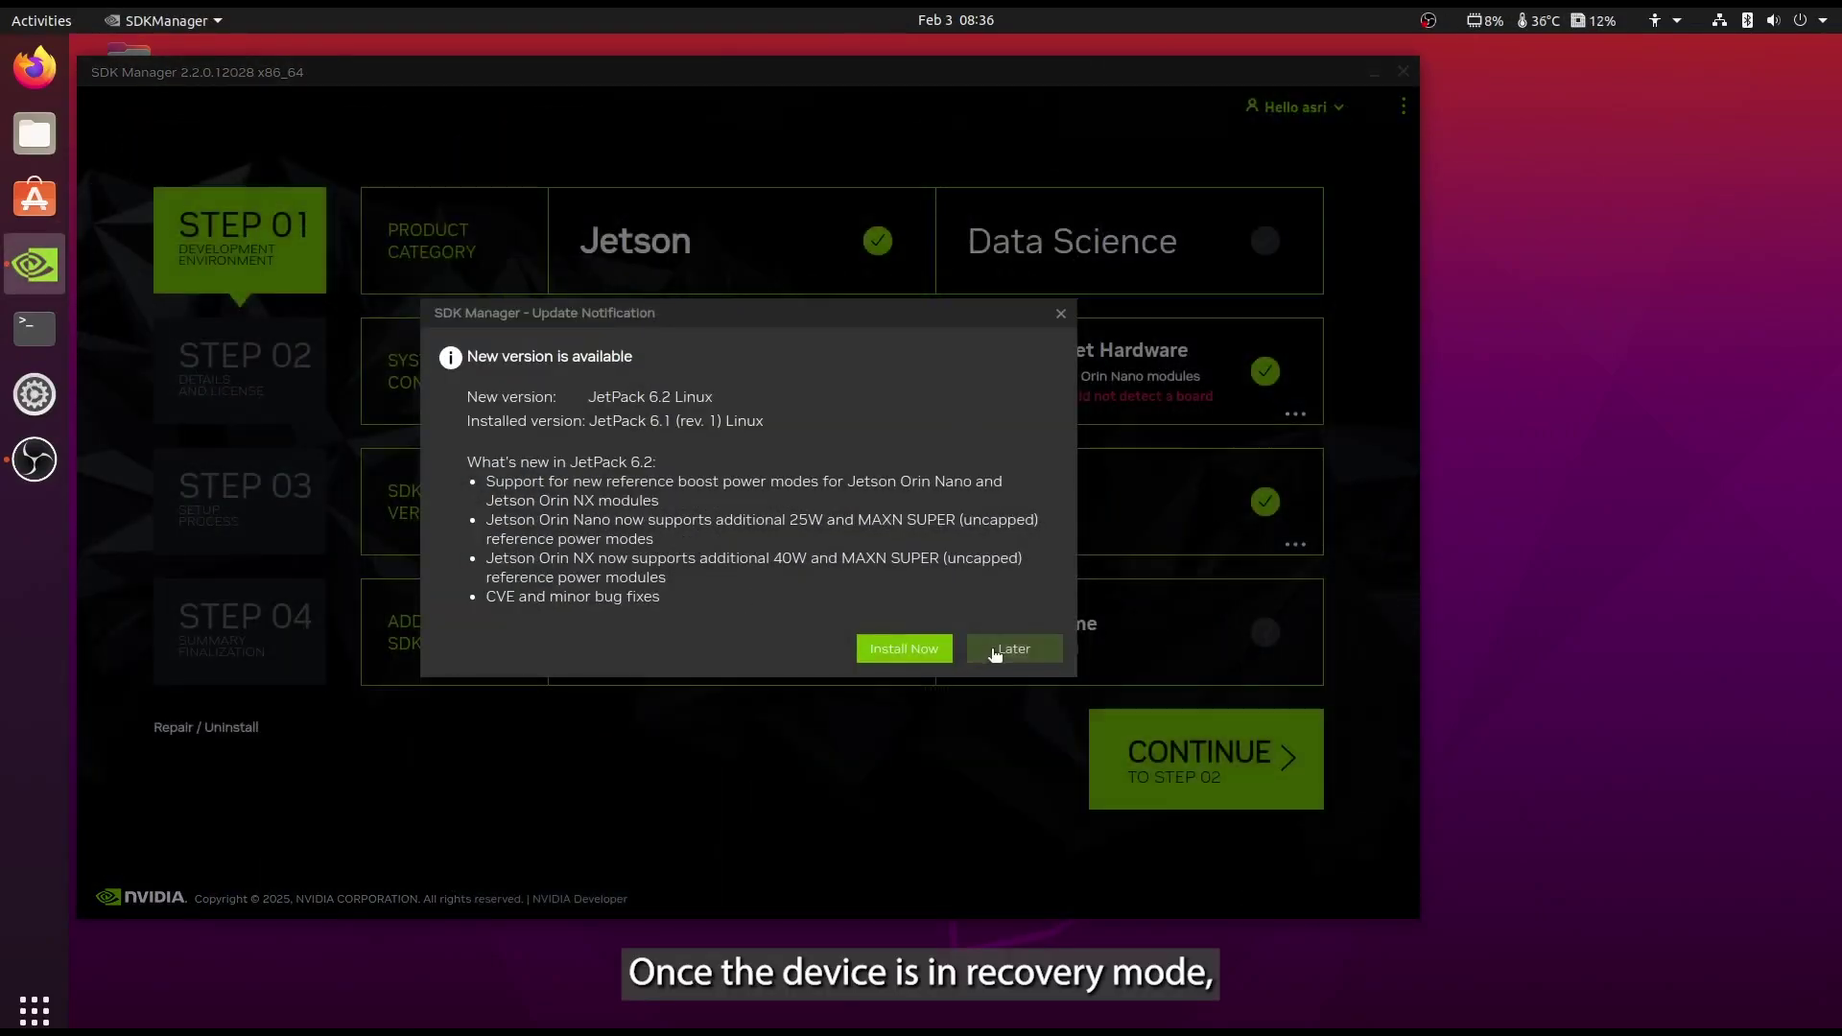
Step: Postpone the update notice, then target Jetson Orin Nano 8GB developer kit with JetPack 6.2
{"action": "left_click", "coordinate": [996, 654]}
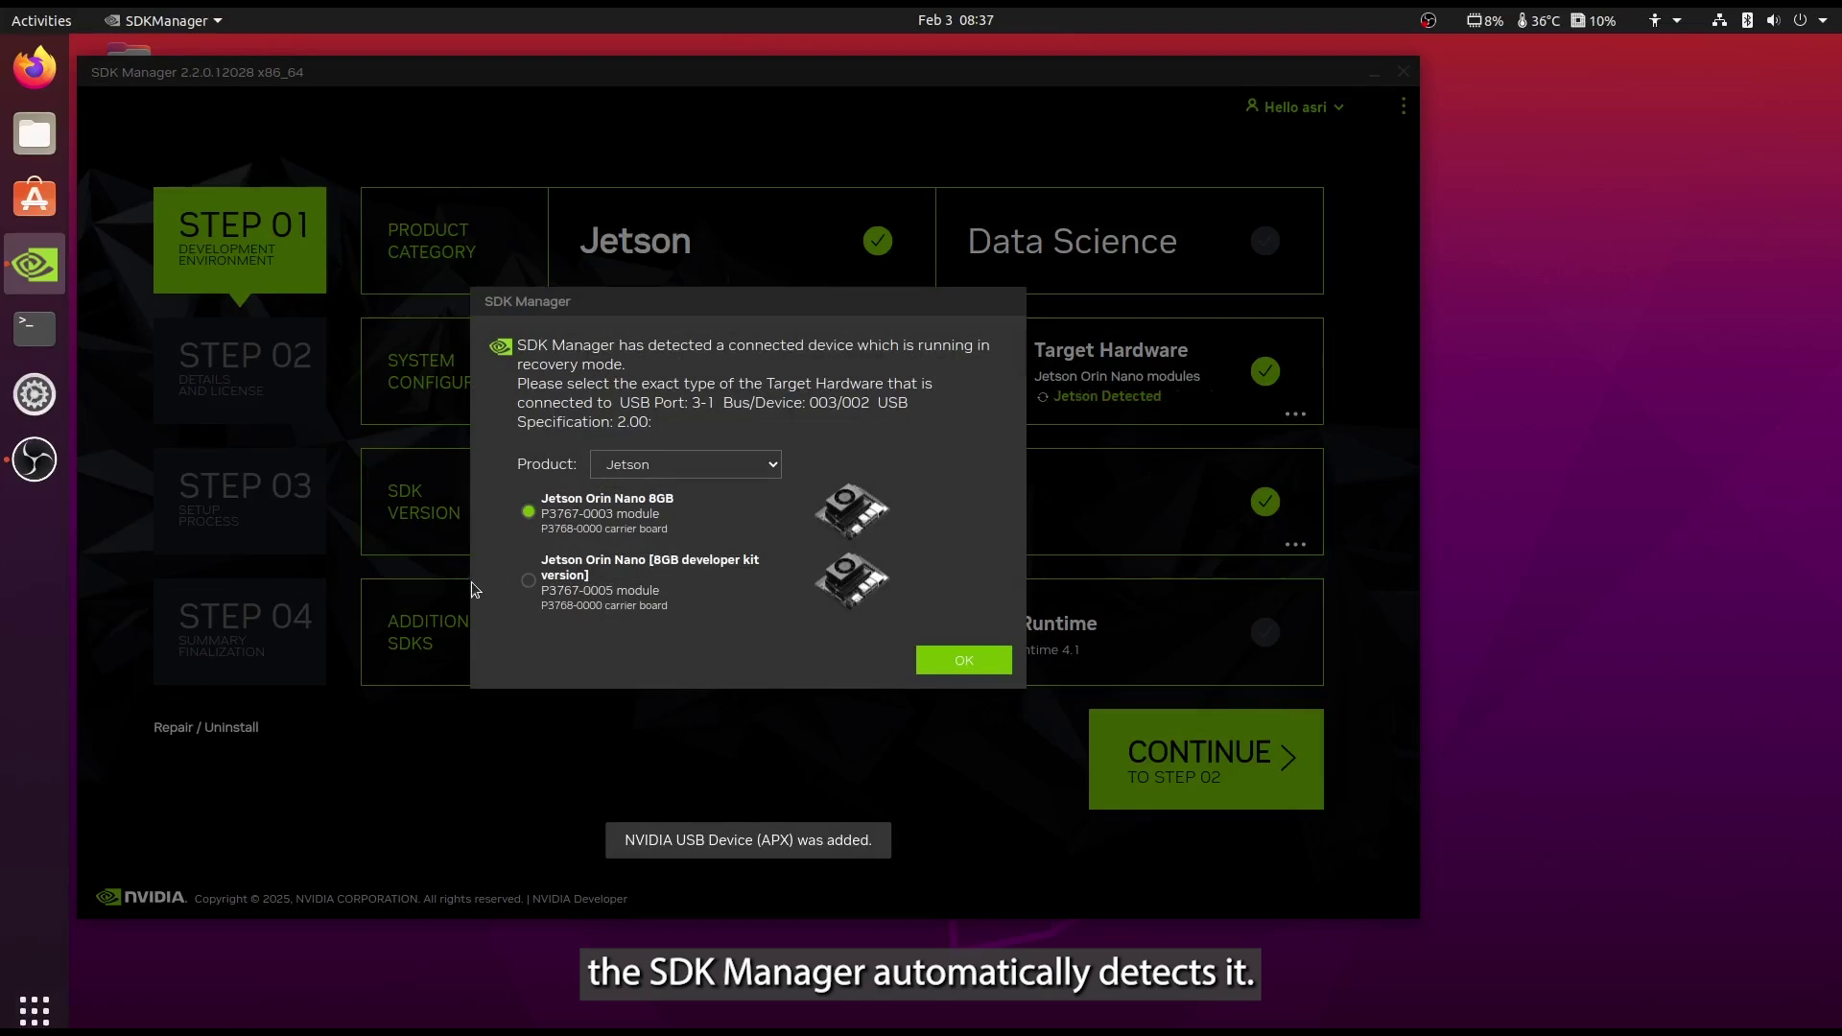
{"action": "left_click", "coordinate": [532, 576]}
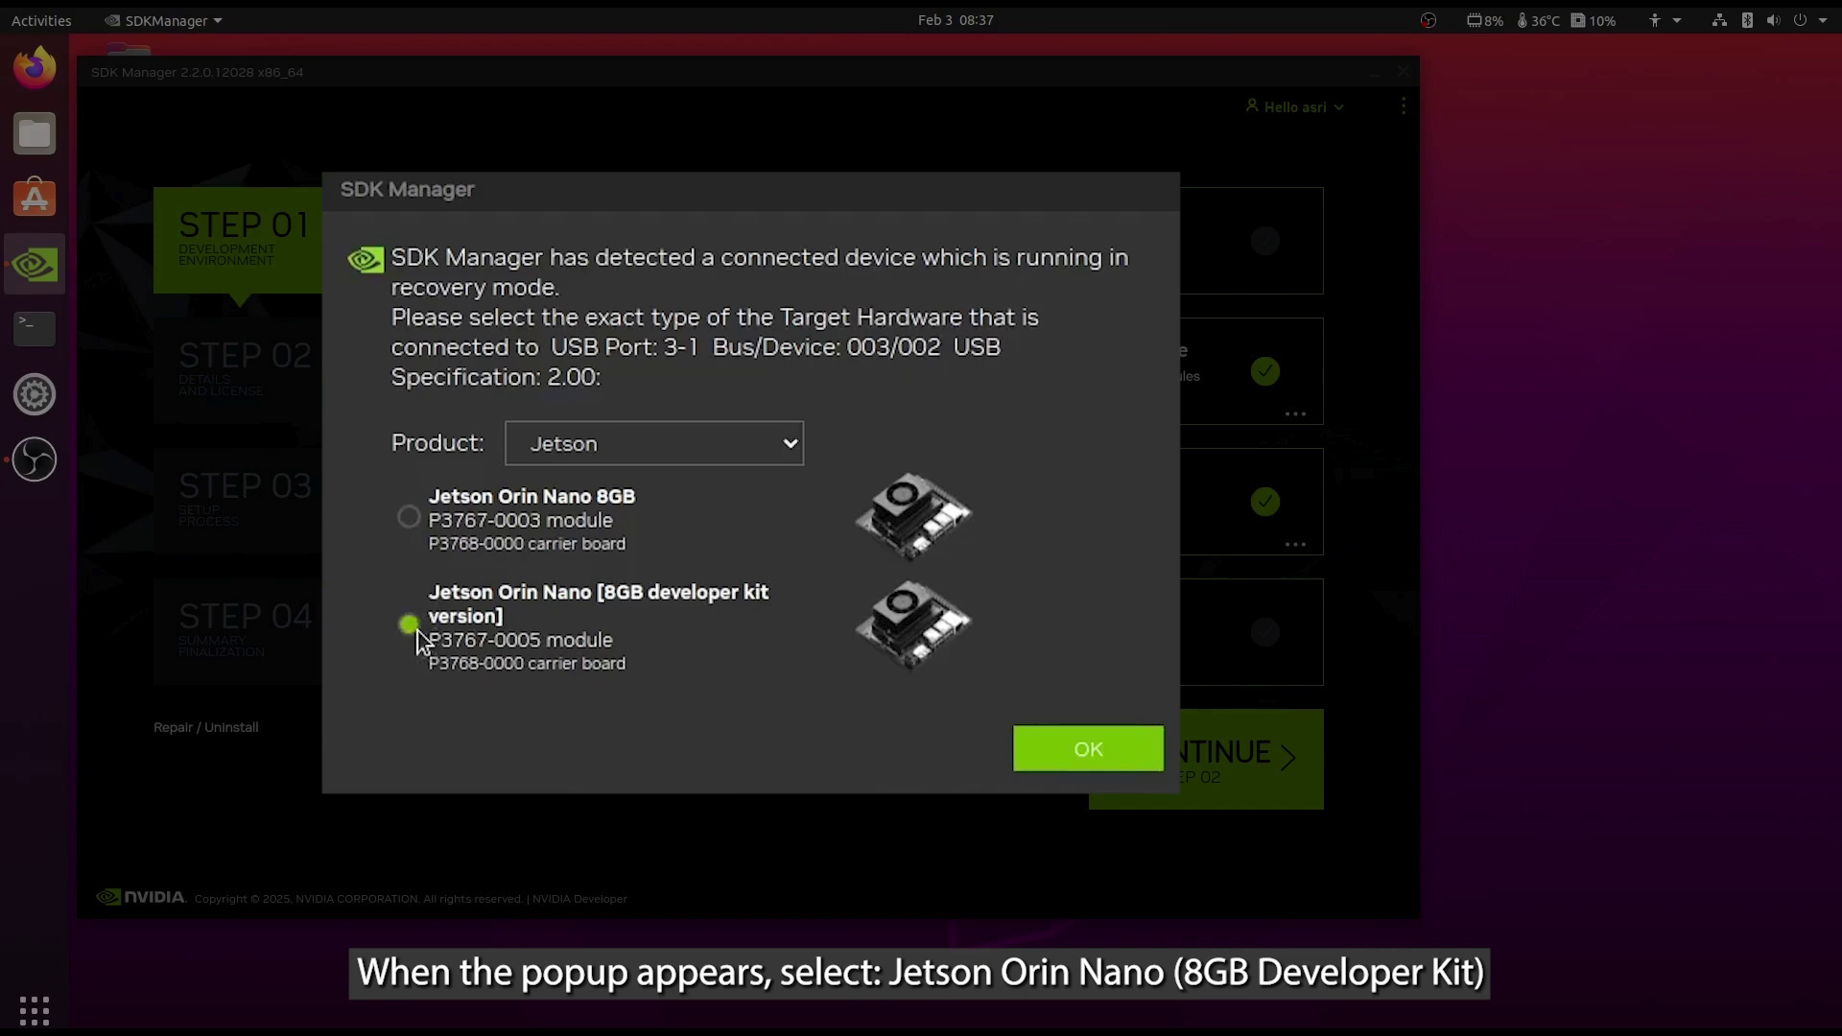
{"action": "left_click", "coordinate": [961, 662]}
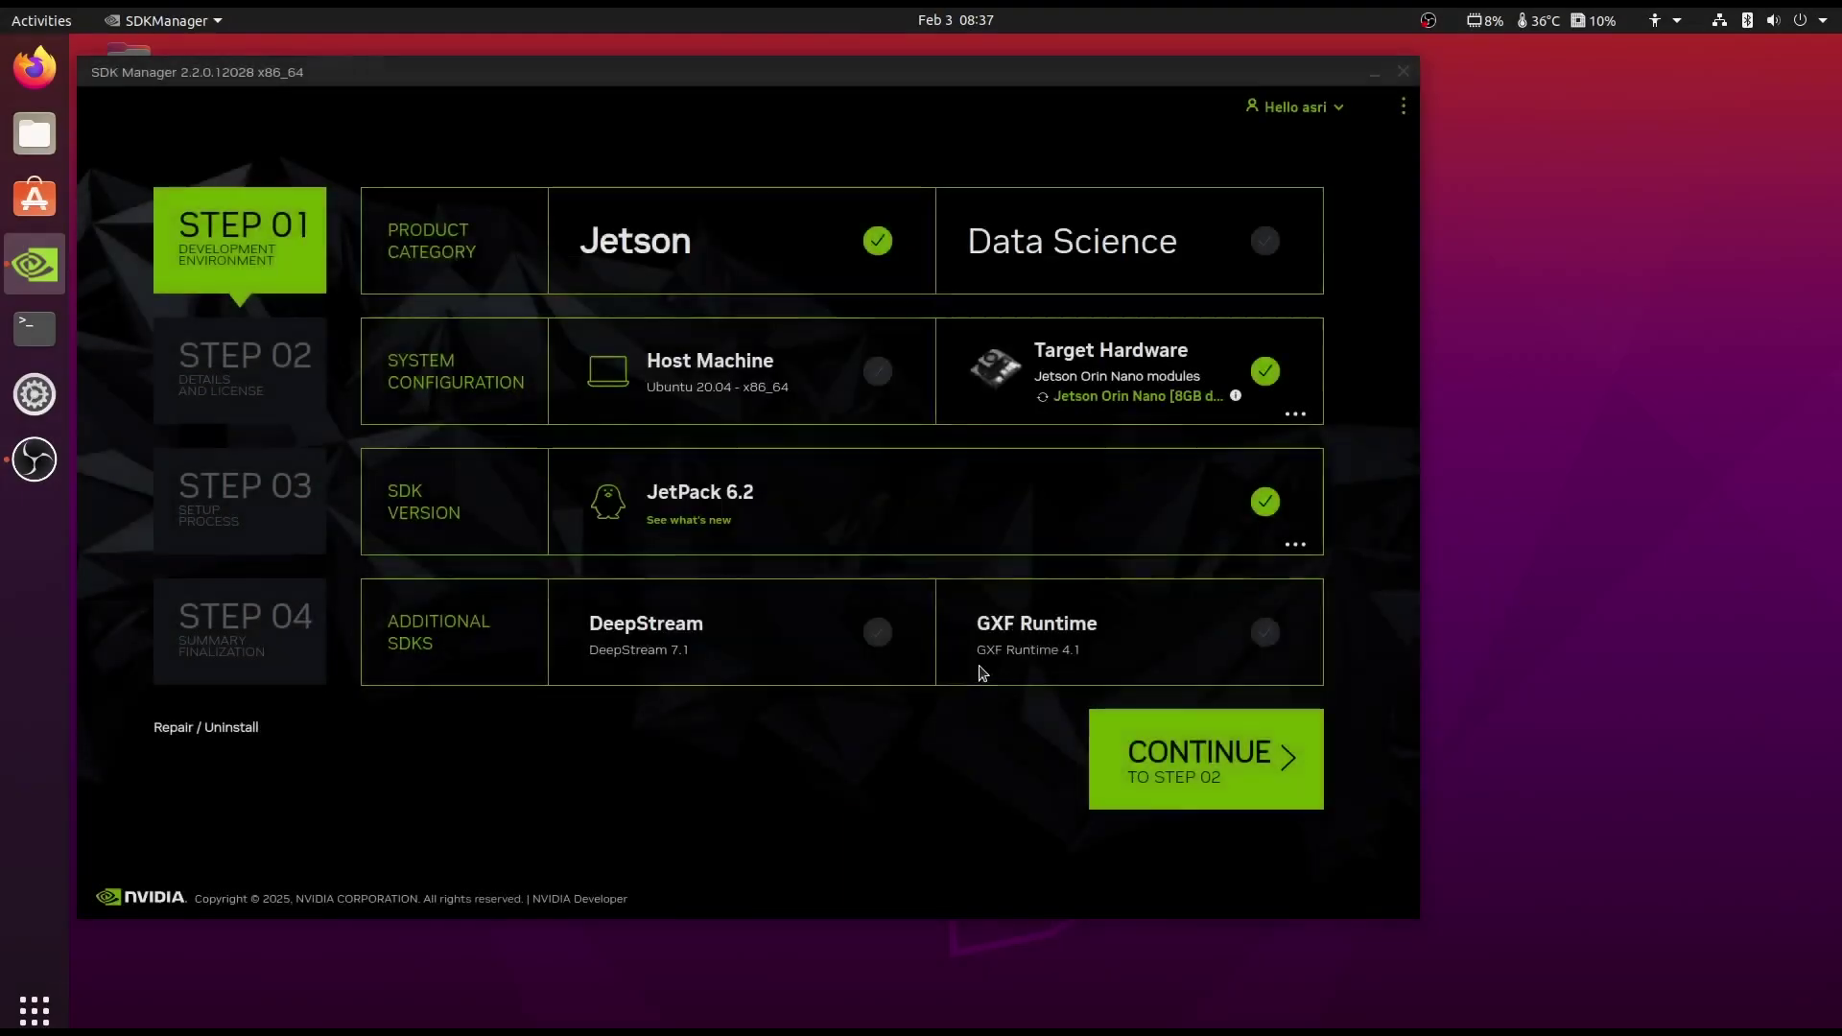
{"action": "left_click", "coordinate": [880, 535]}
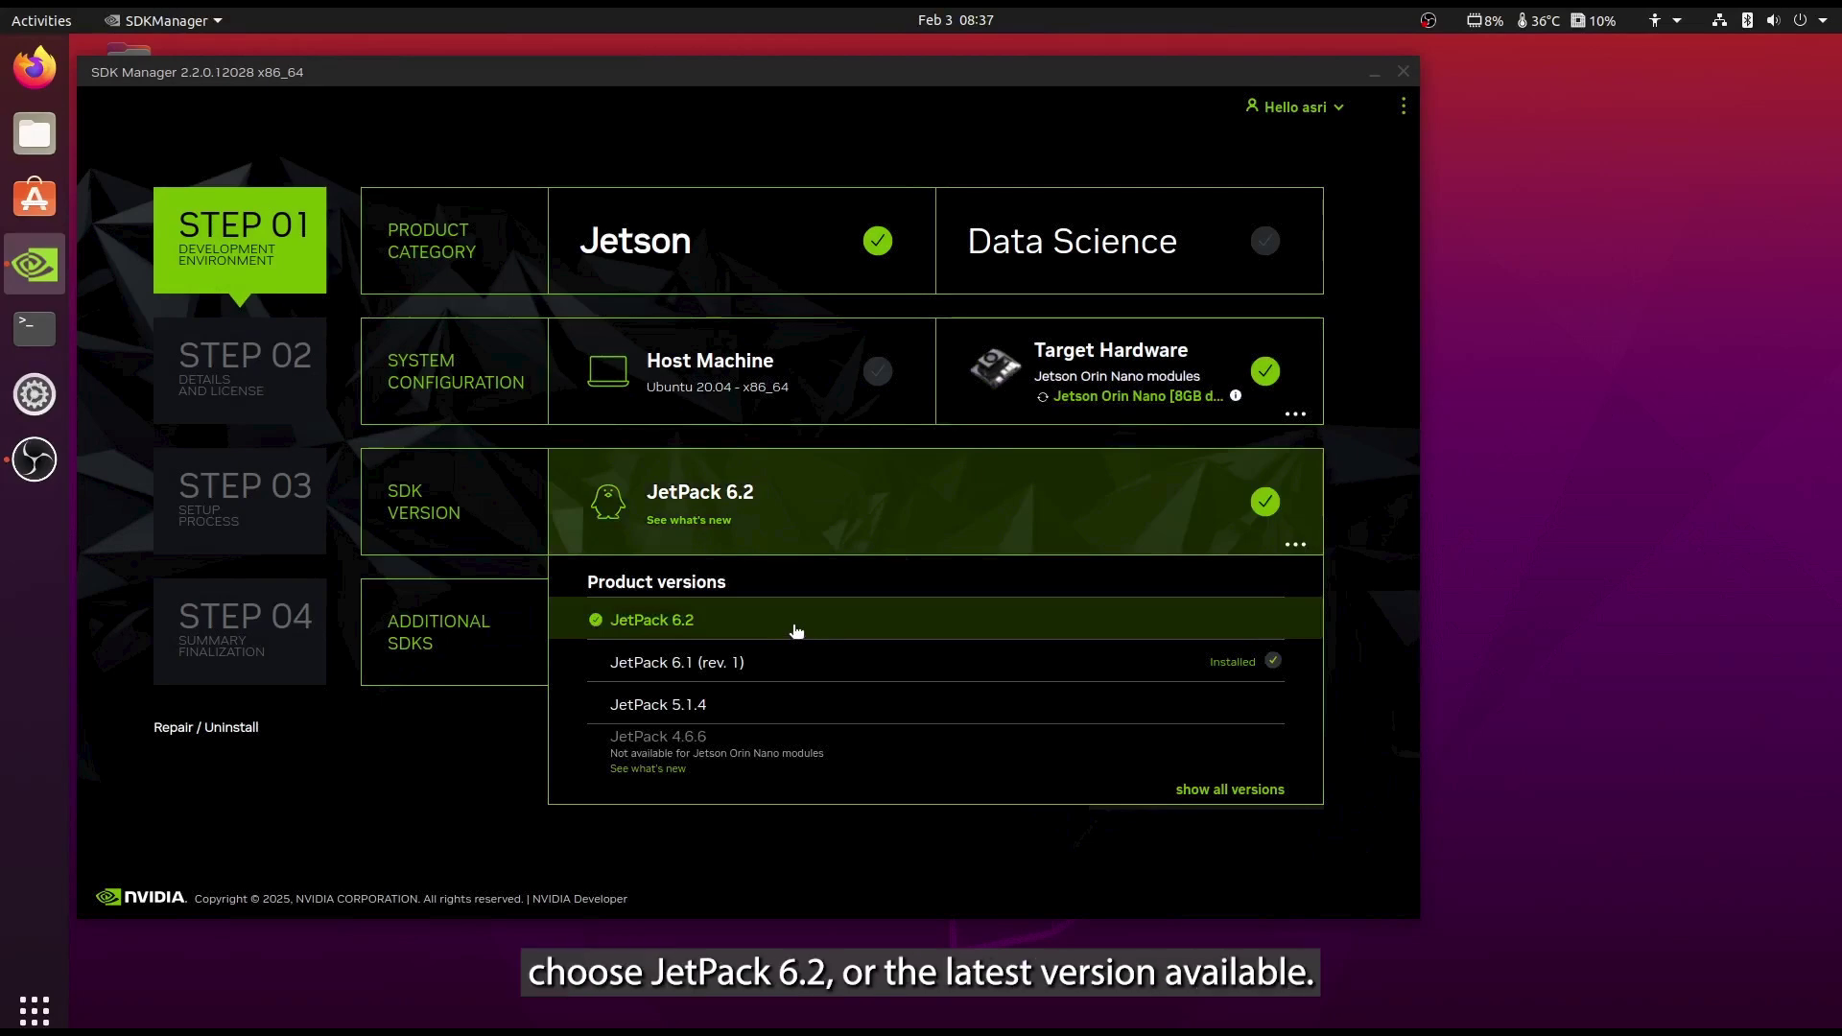
{"action": "left_click", "coordinate": [795, 630]}
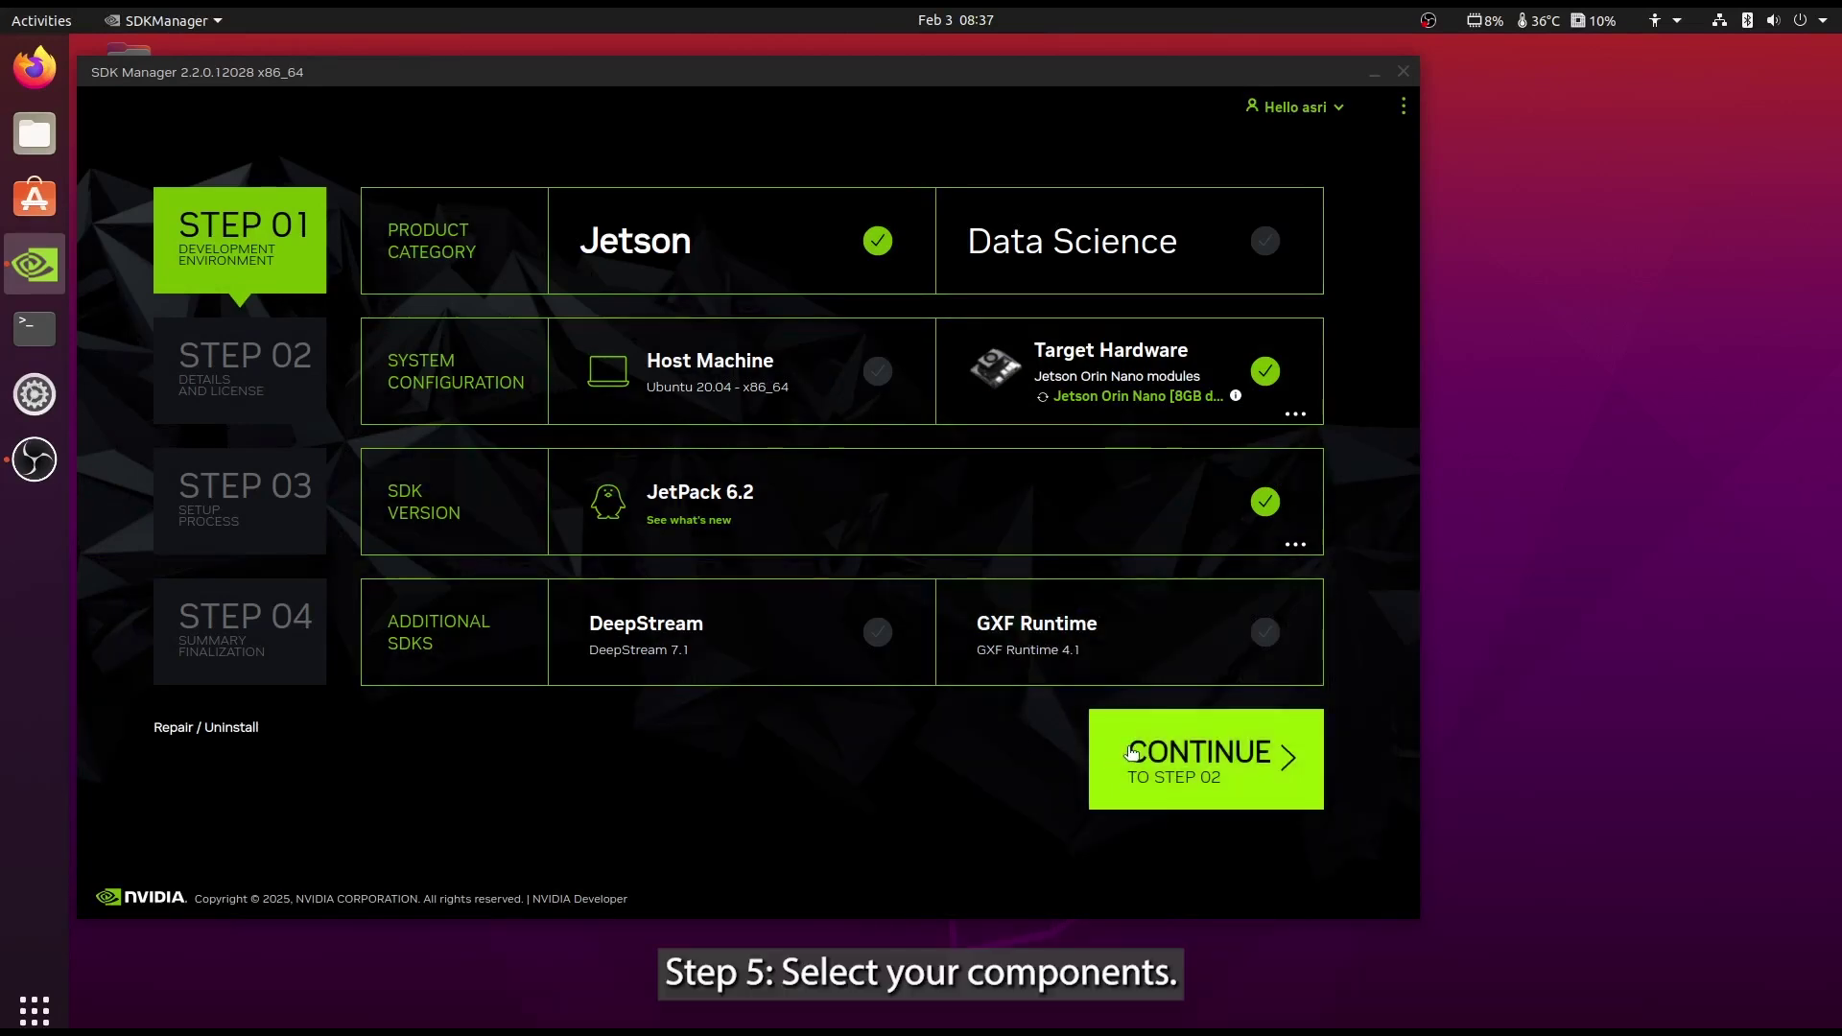
{"action": "left_click", "coordinate": [1203, 752]}
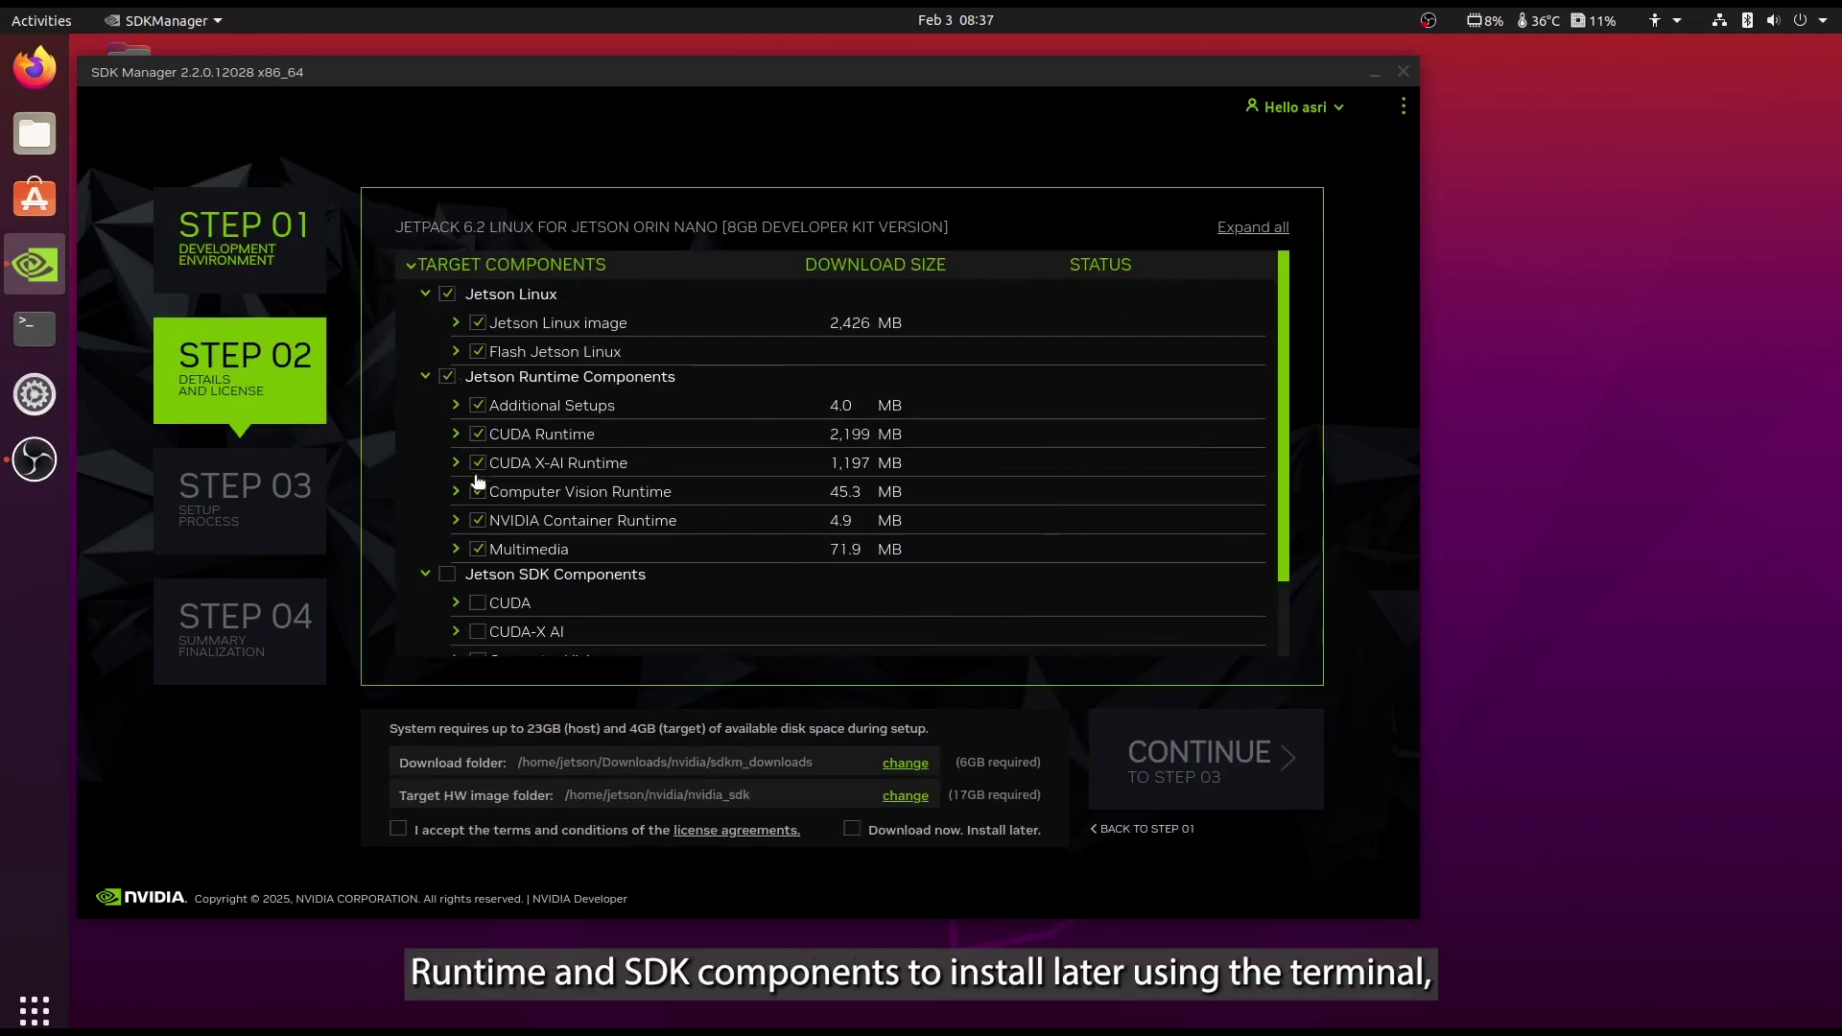
Step: Include Jetson SDK Components and Platform Services, accept the license, and authorize with the sudo password
{"action": "left_click", "coordinate": [446, 576]}
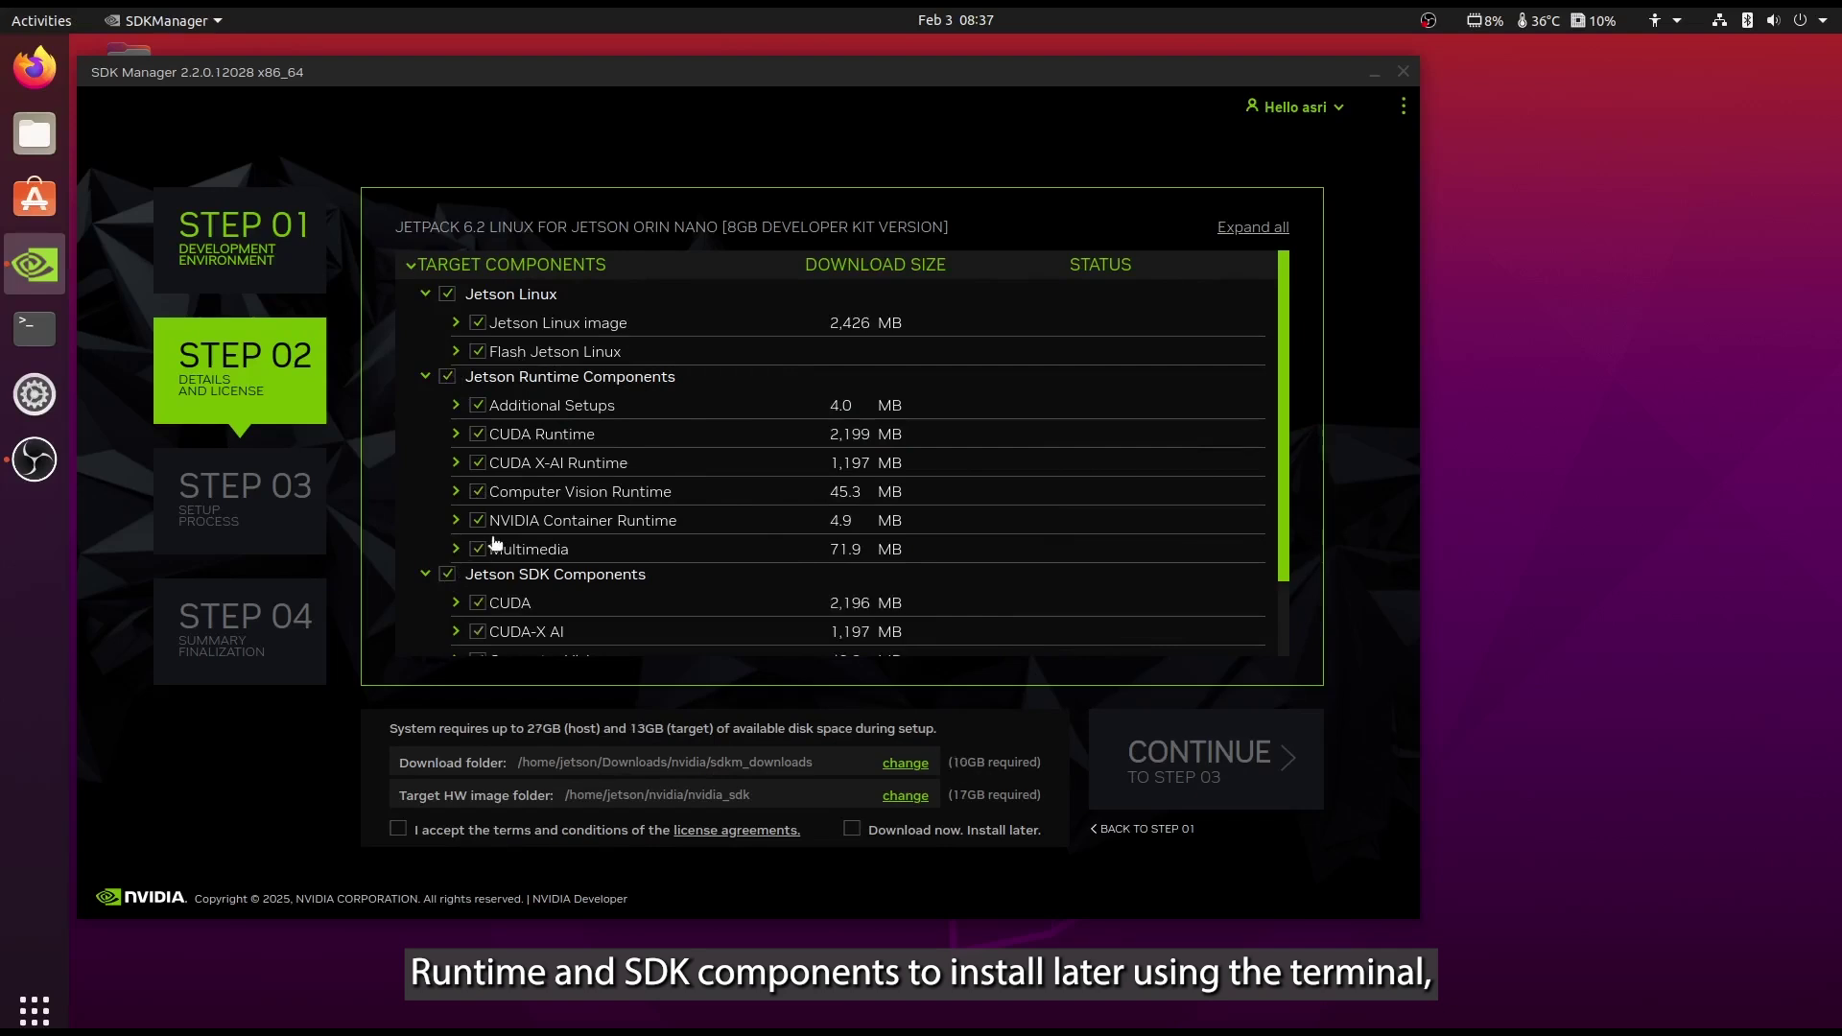
{"action": "scroll", "coordinate": [447, 576], "scroll_direction": "down", "scroll_amount": 2}
{"action": "left_click", "coordinate": [447, 618]}
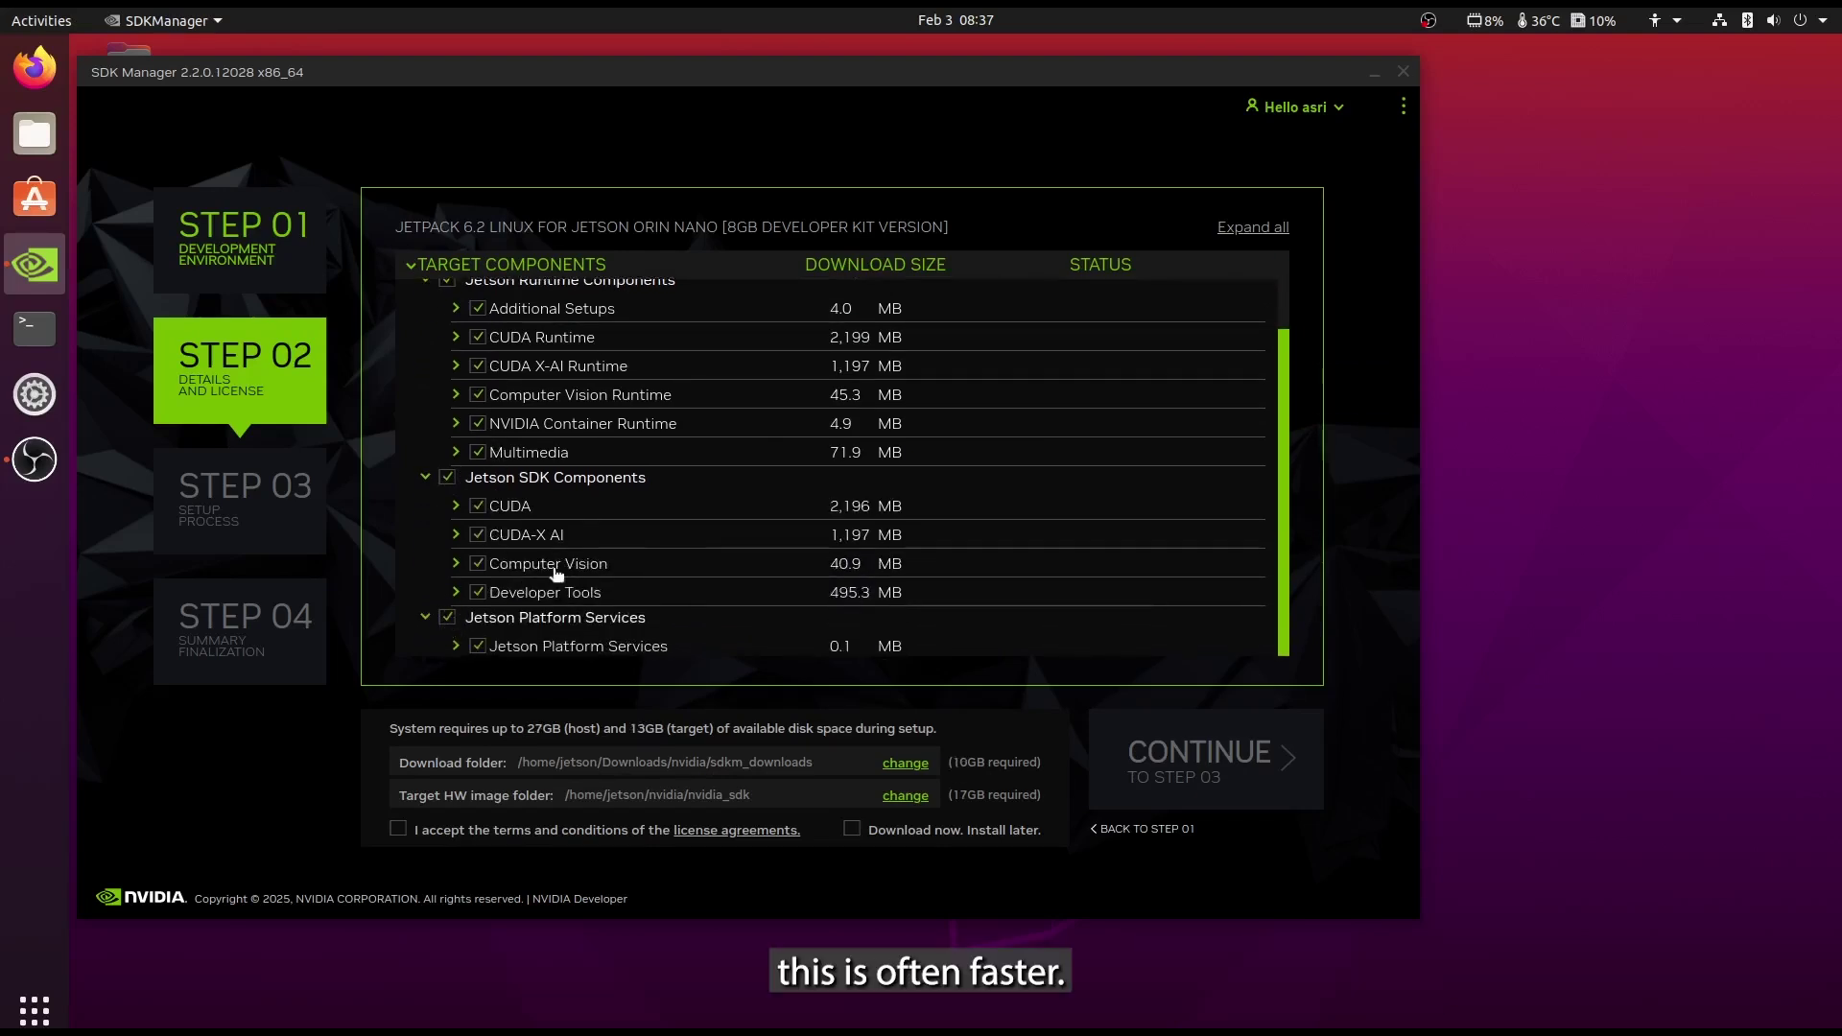
{"action": "left_click", "coordinate": [399, 830]}
{"action": "left_click", "coordinate": [1205, 759]}
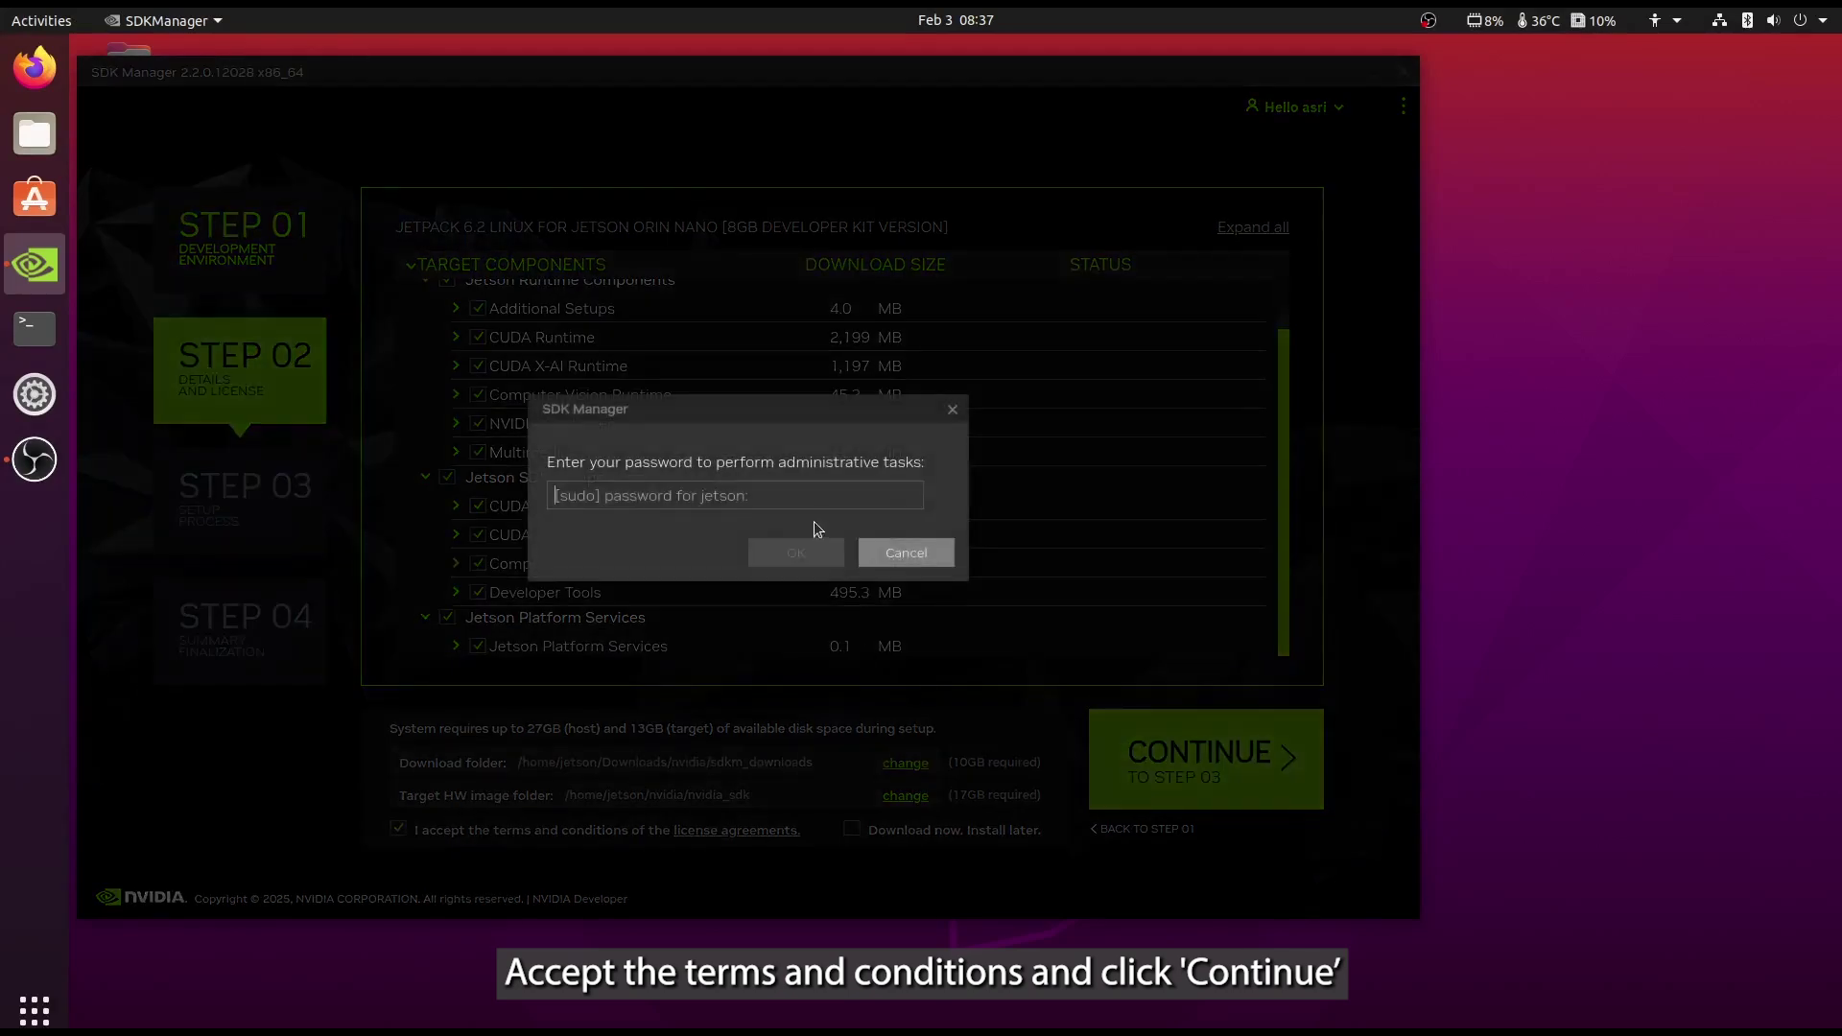
{"action": "type", "text": "•••••"}
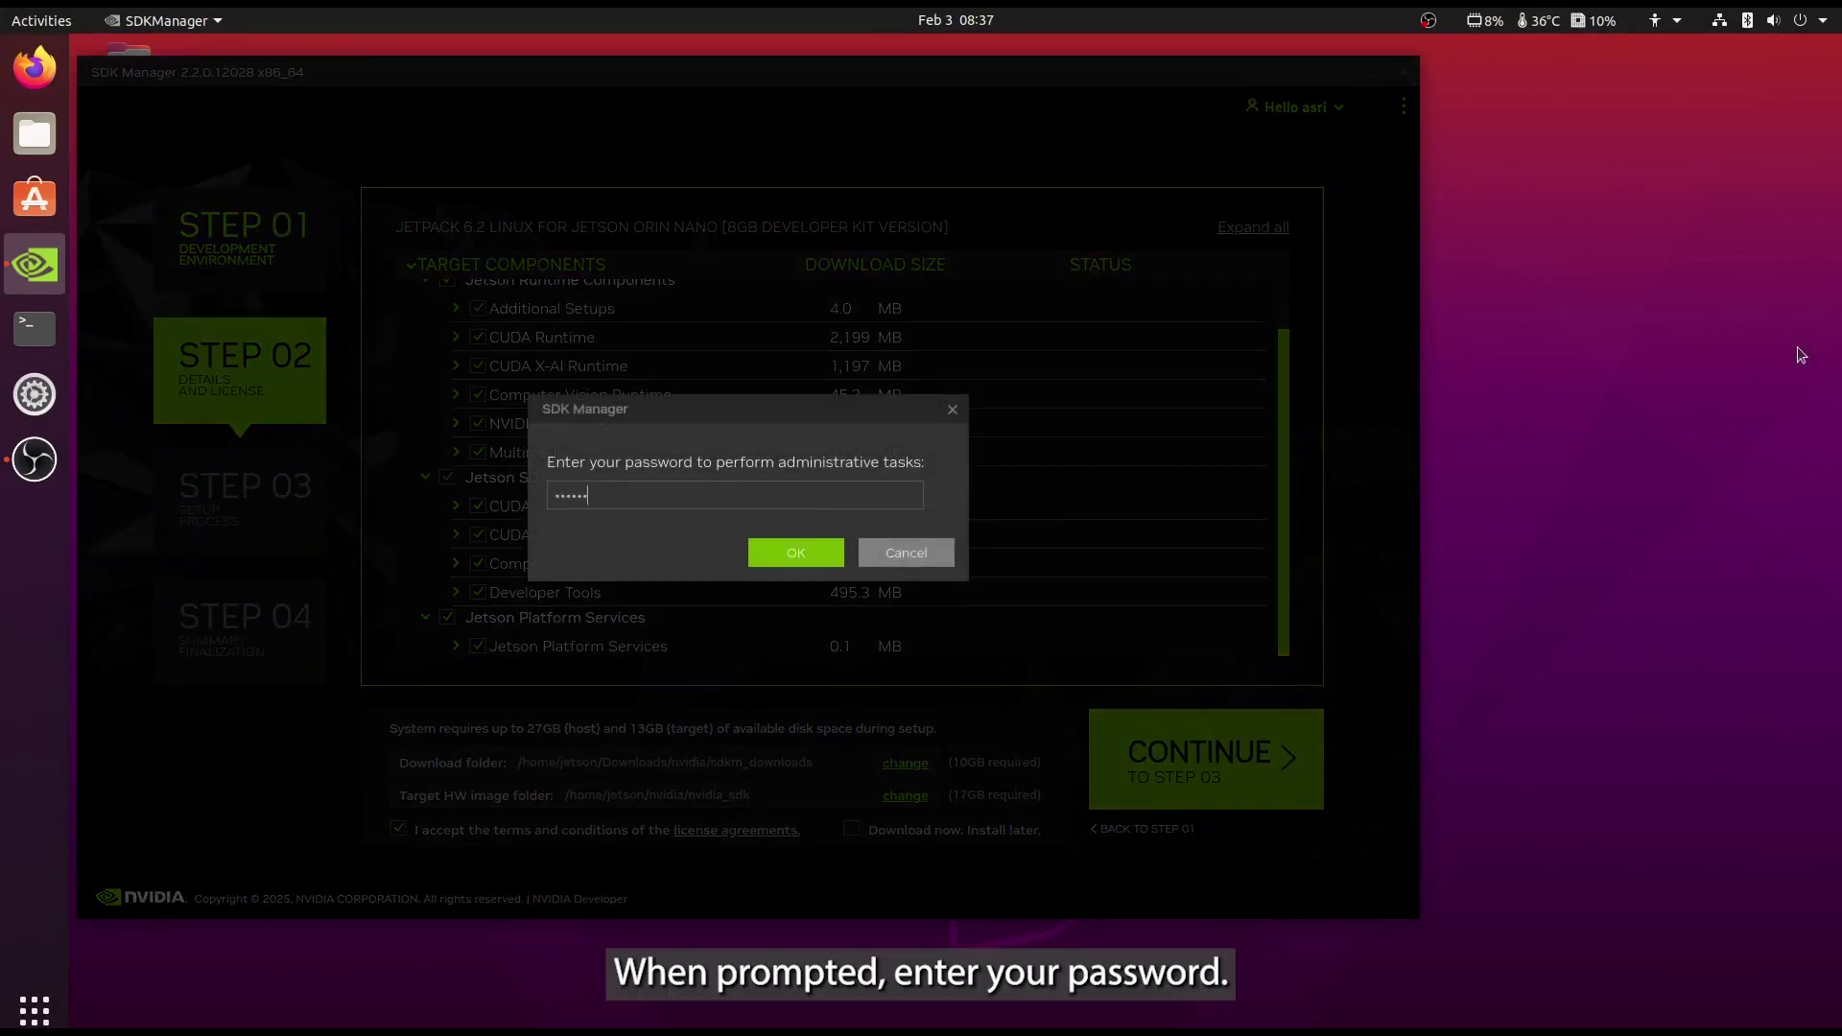
{"action": "key", "text": "Return"}
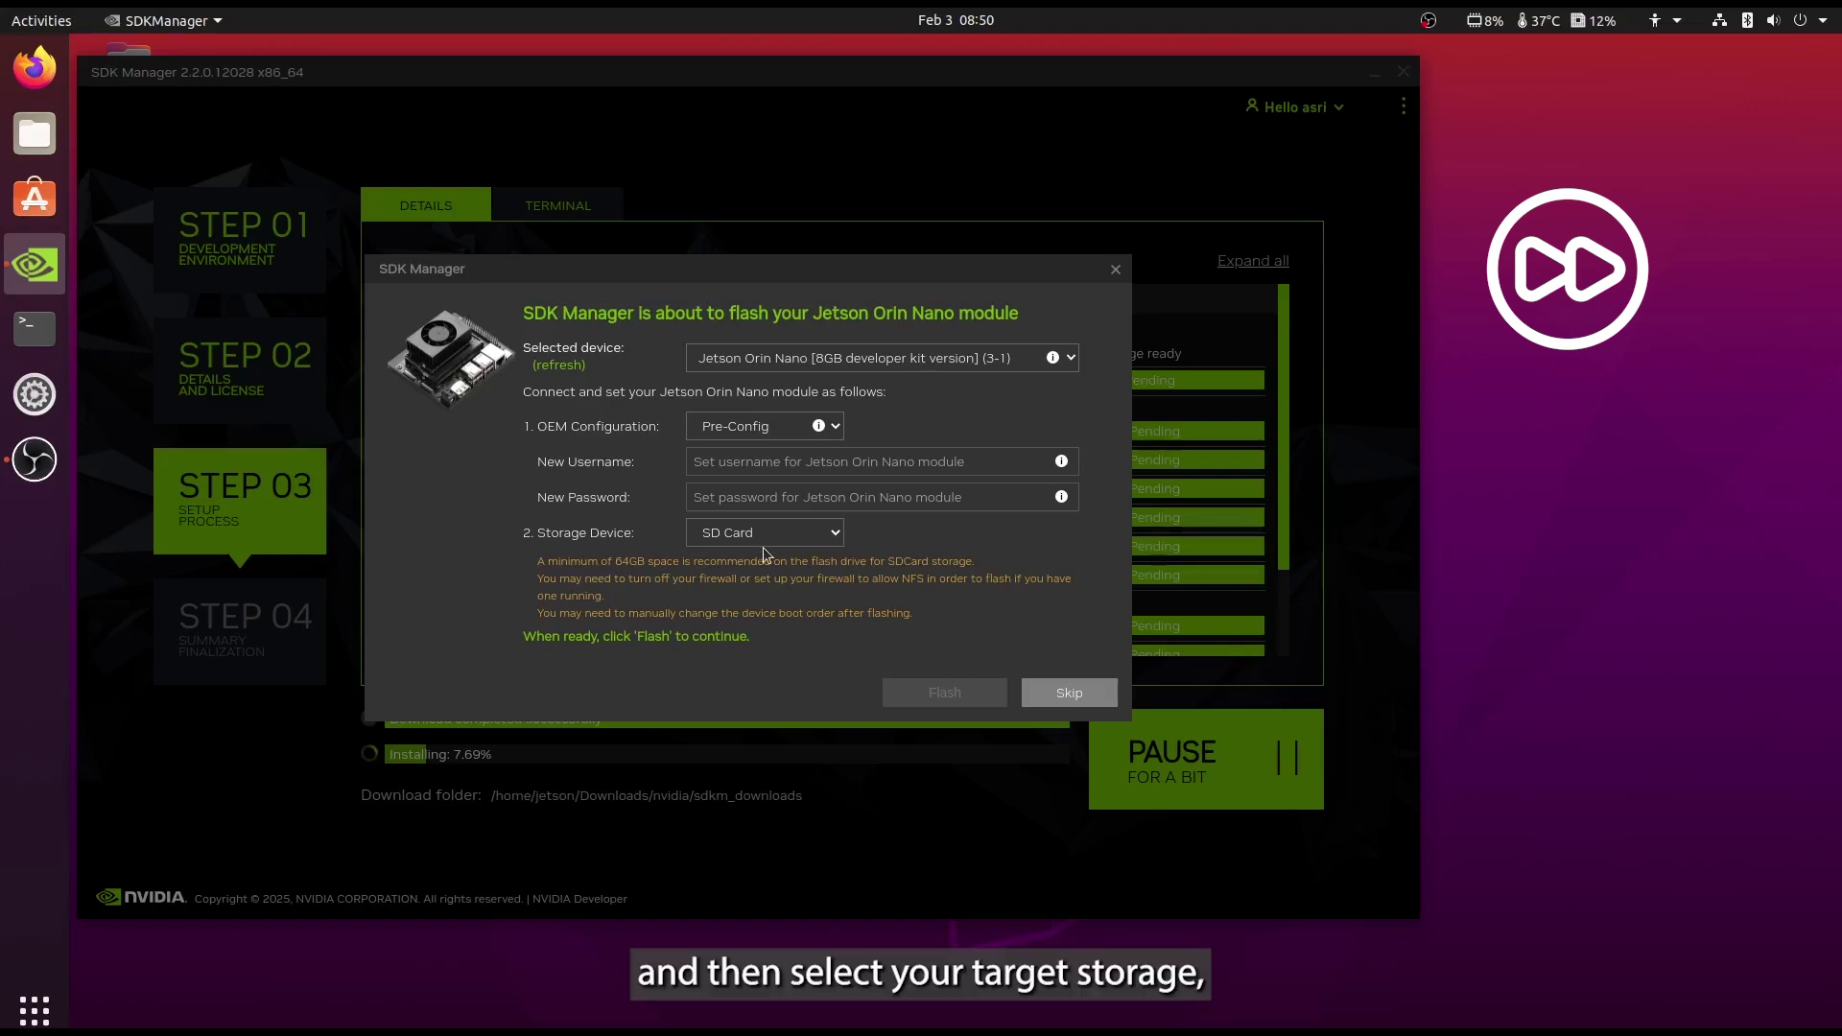
Step: Set Storage Device to NVMe, enter the orin_nano username and password, and start flashing
{"action": "left_click", "coordinate": [795, 532]}
{"action": "left_click", "coordinate": [762, 581]}
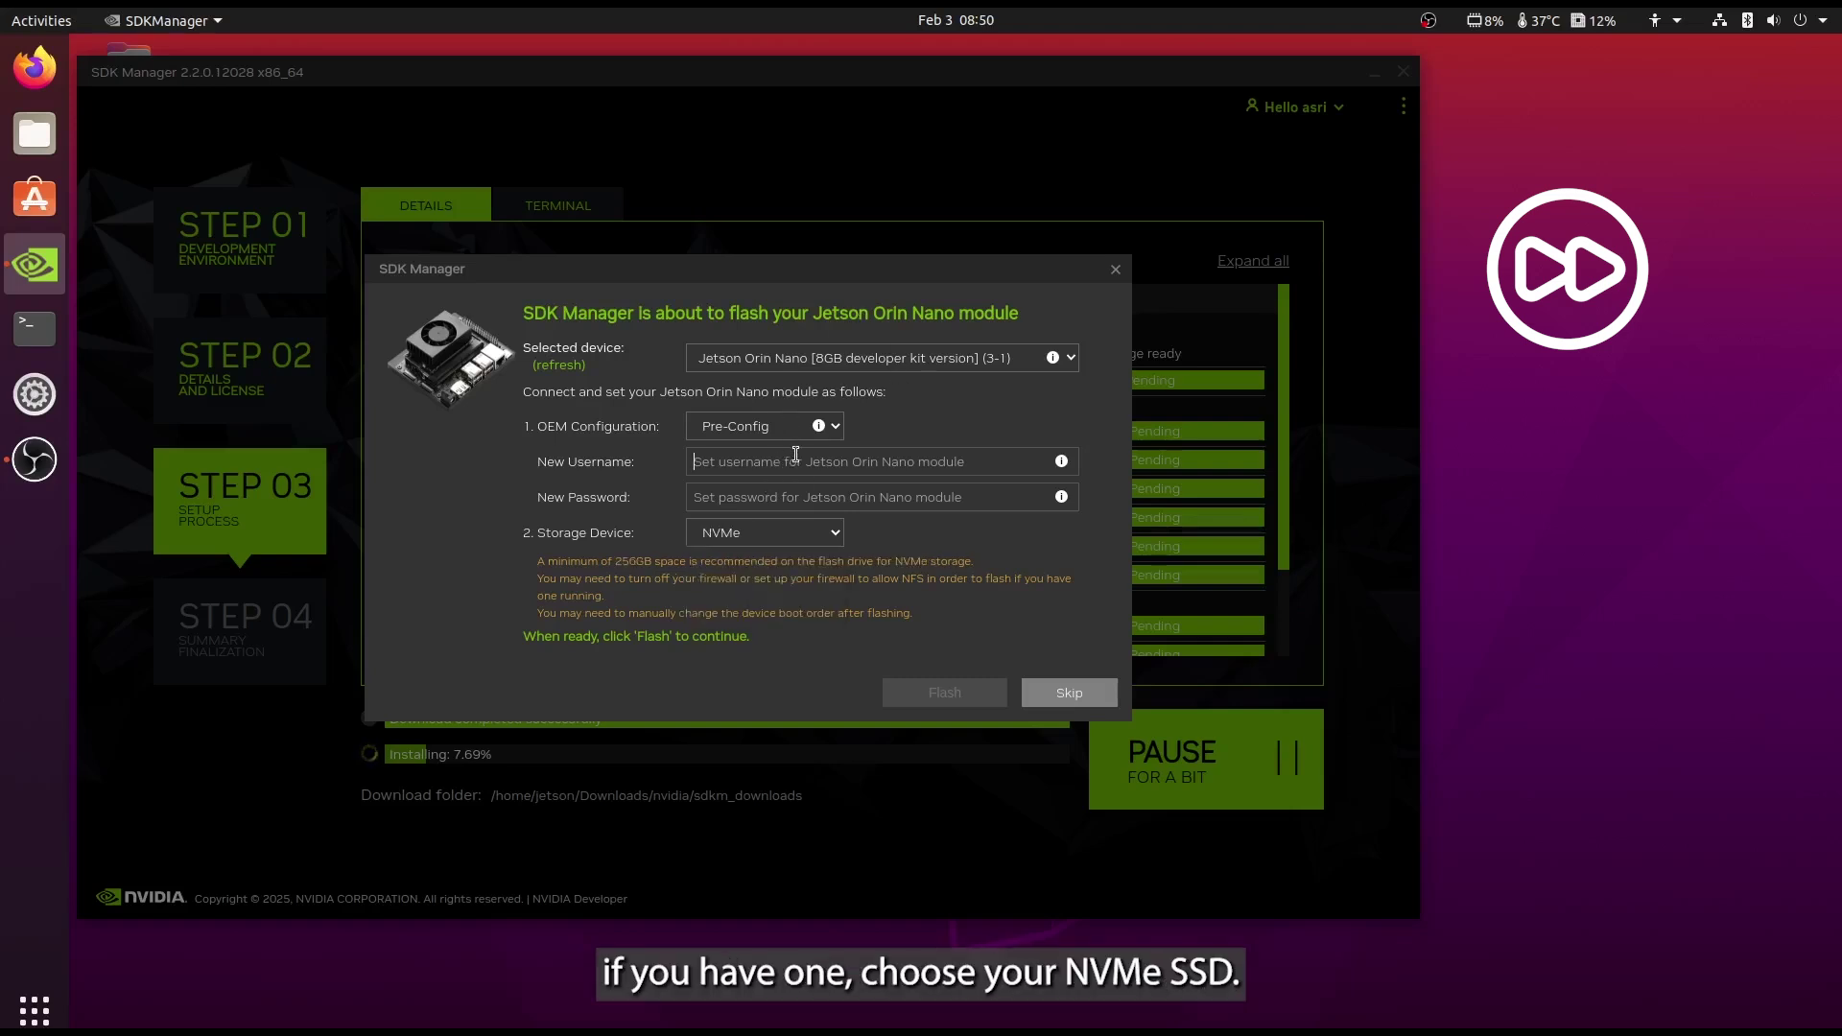
{"action": "type", "text": "orin_nano"}
{"action": "key", "text": "Tab"}
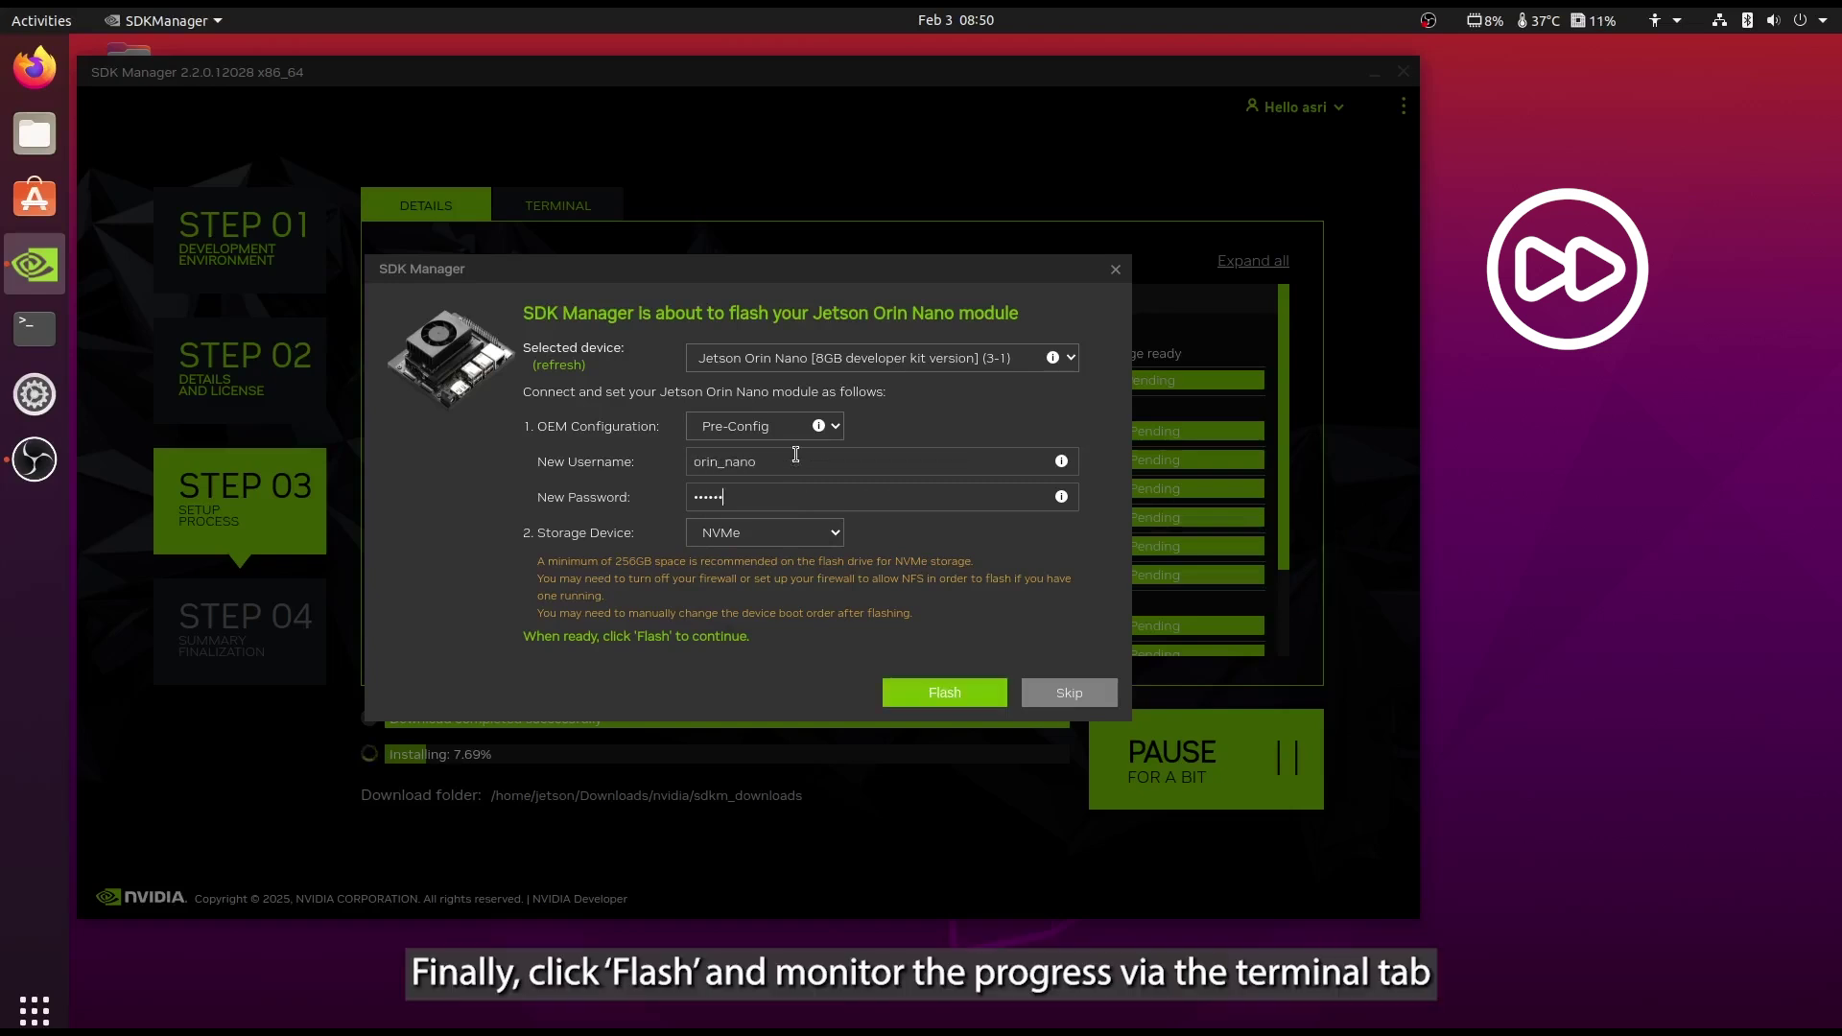
{"action": "left_click", "coordinate": [944, 692]}
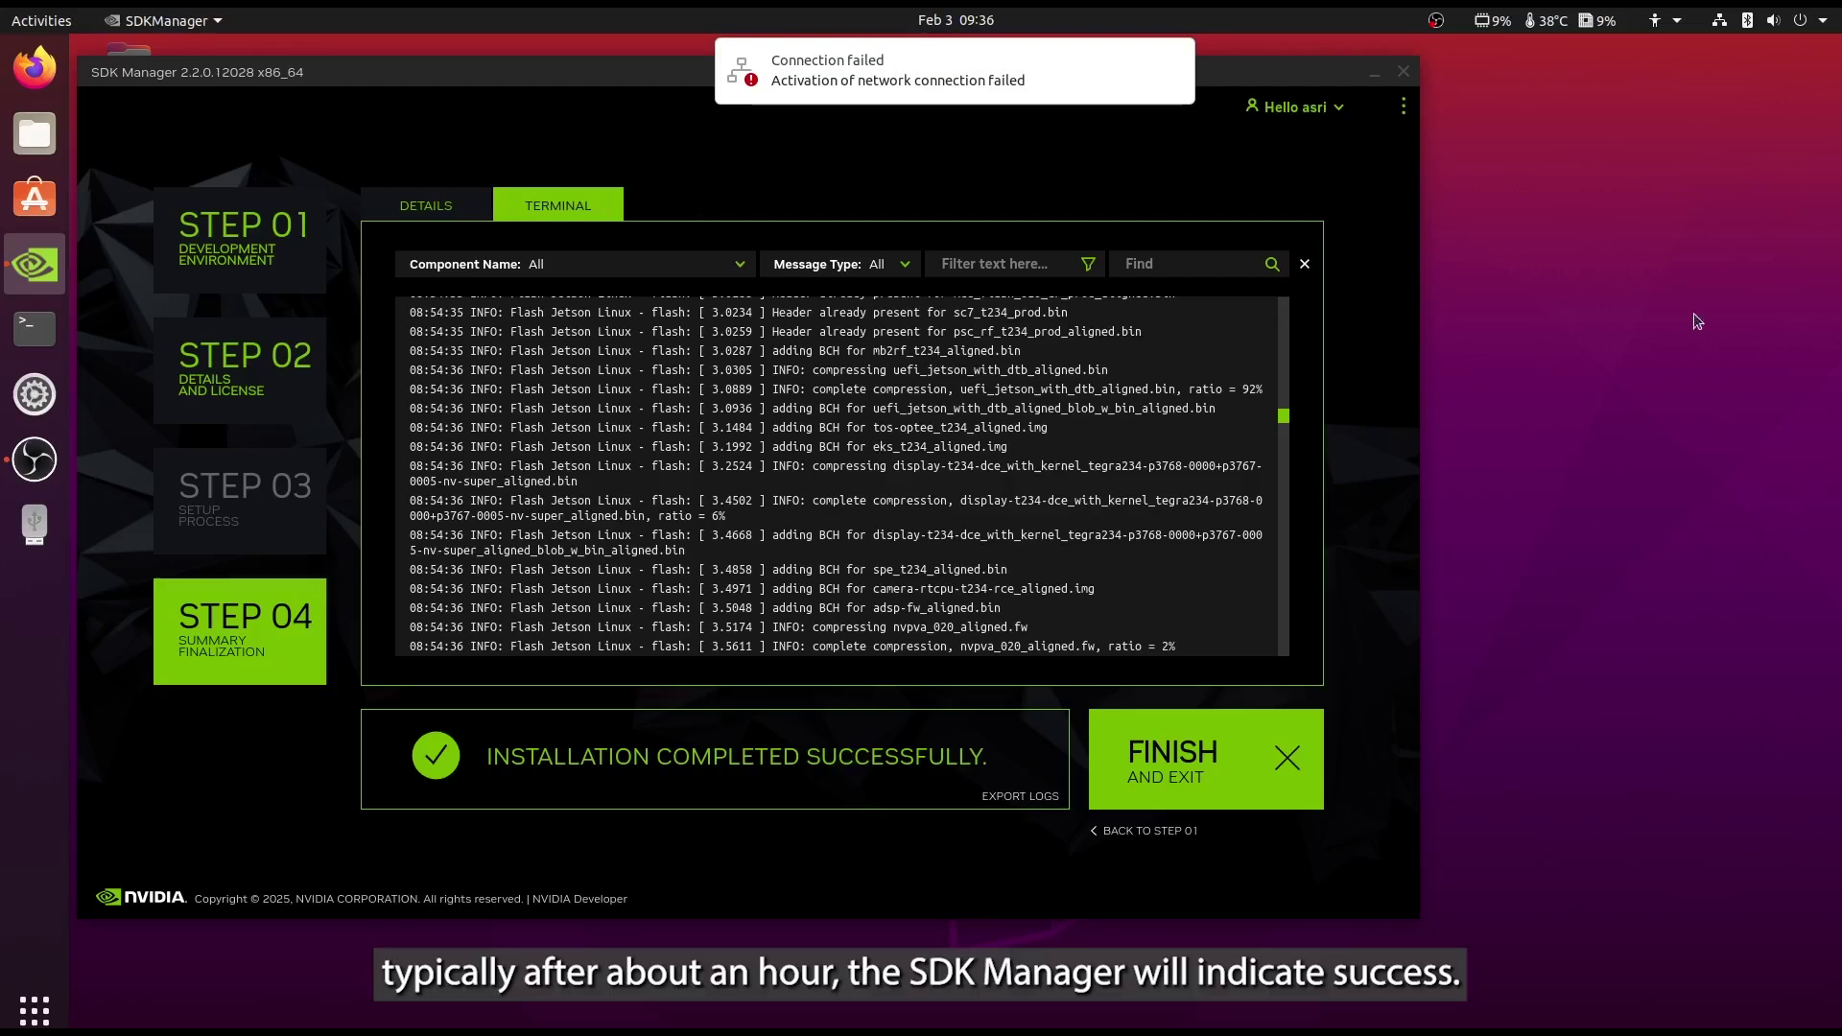
Step: Close SDK Manager with FINISH AND EXIT after the successful installation
{"action": "left_click", "coordinate": [1189, 757]}
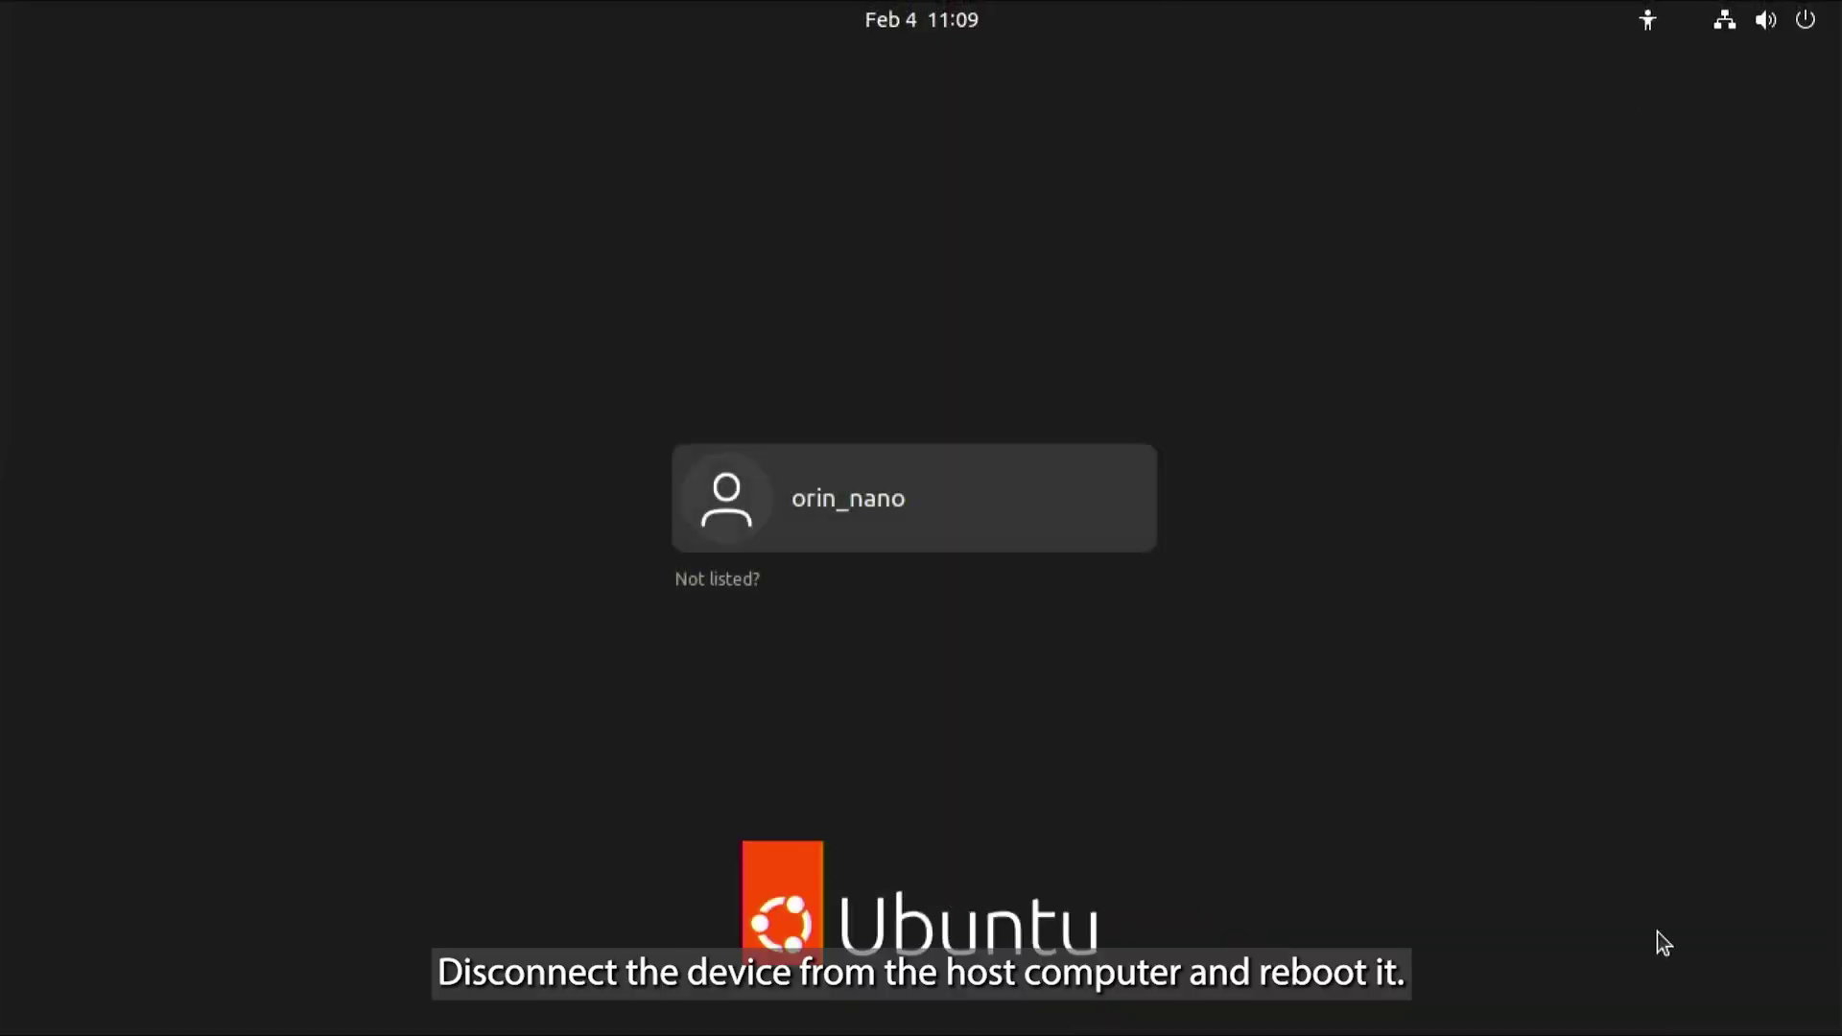
Step: Log in as orin_nano and dismiss the first-boot welcome wizard
{"action": "key", "text": "Return"}
{"action": "type", "text": "******"}
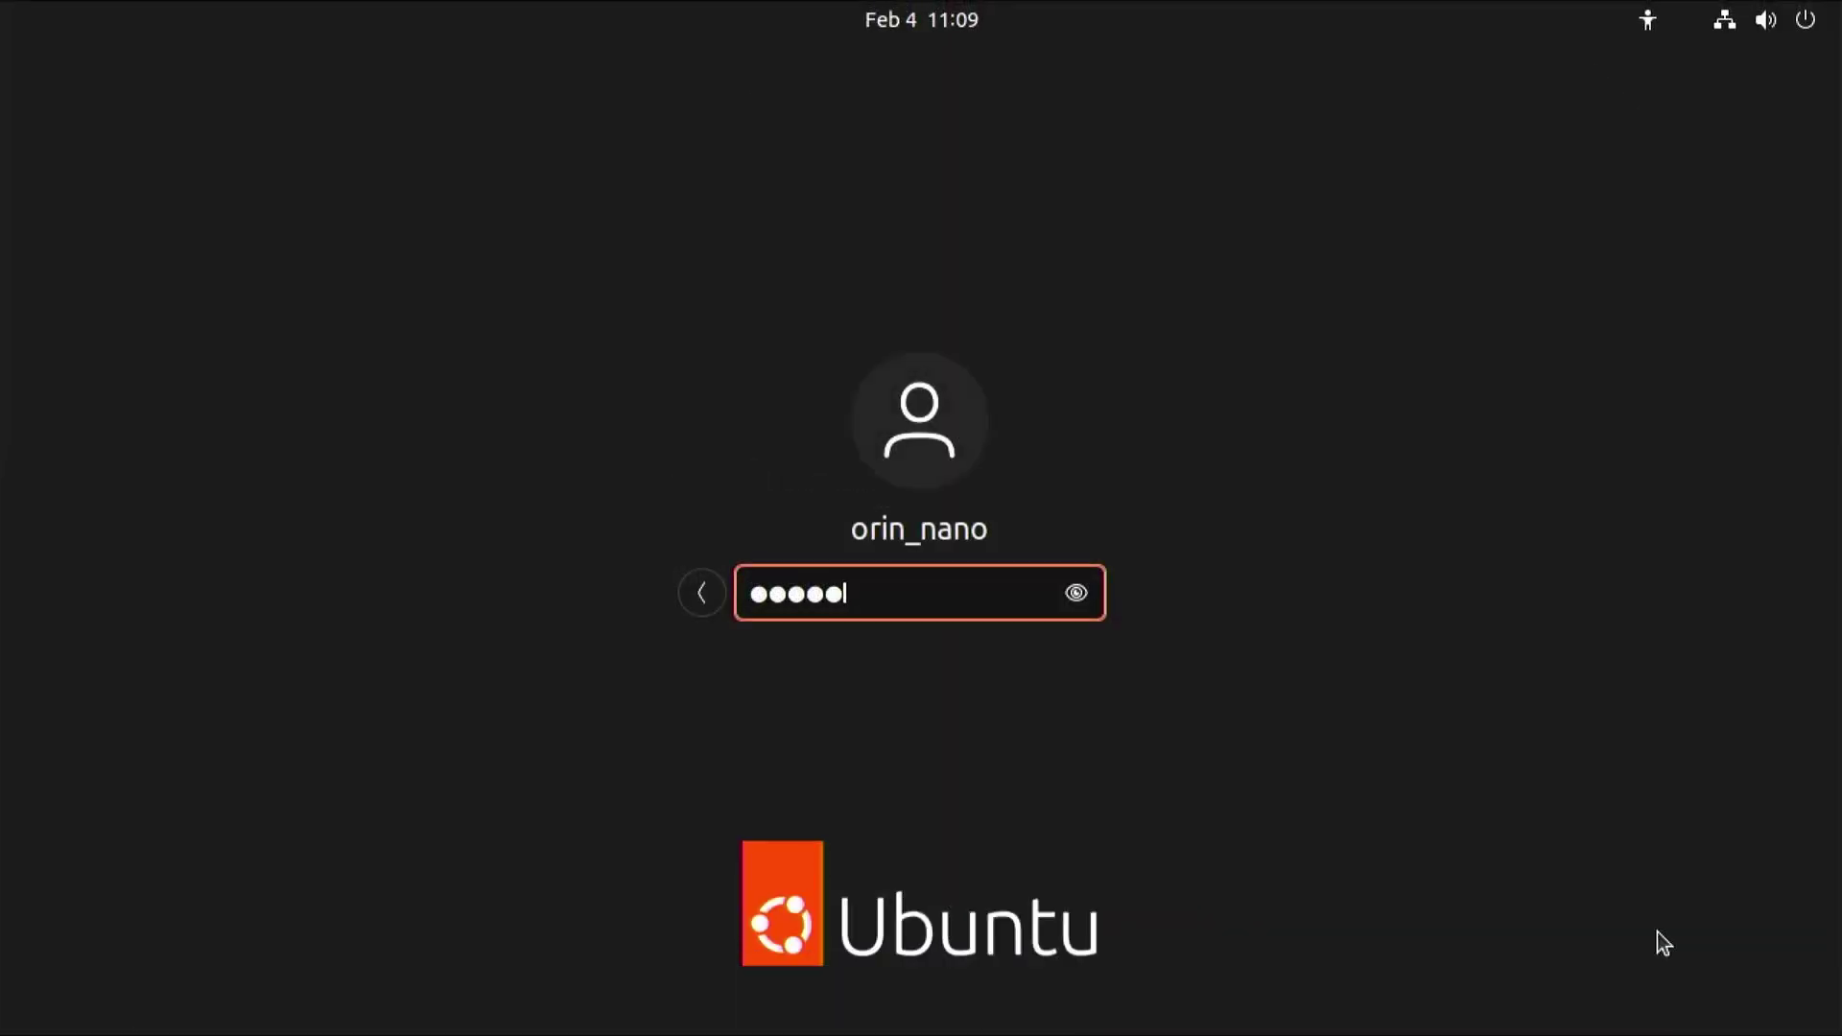
{"action": "key", "text": "Return"}
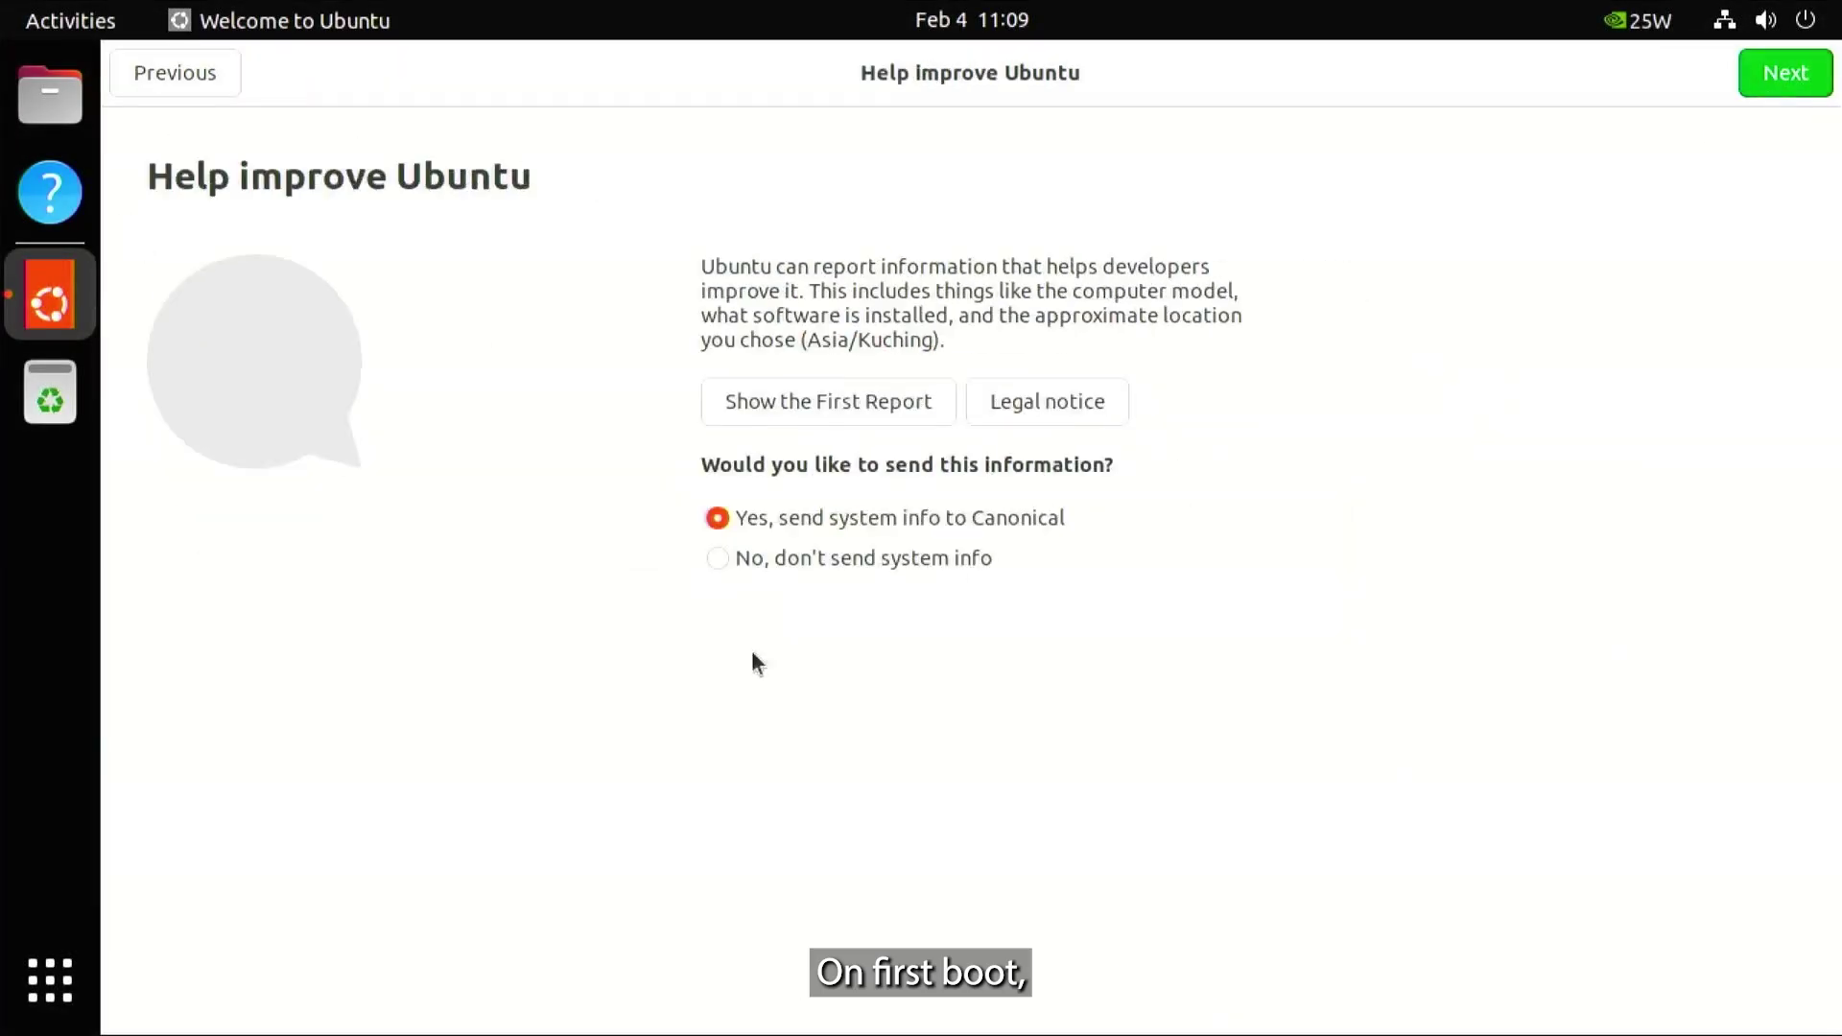
{"action": "left_click", "coordinate": [1784, 73]}
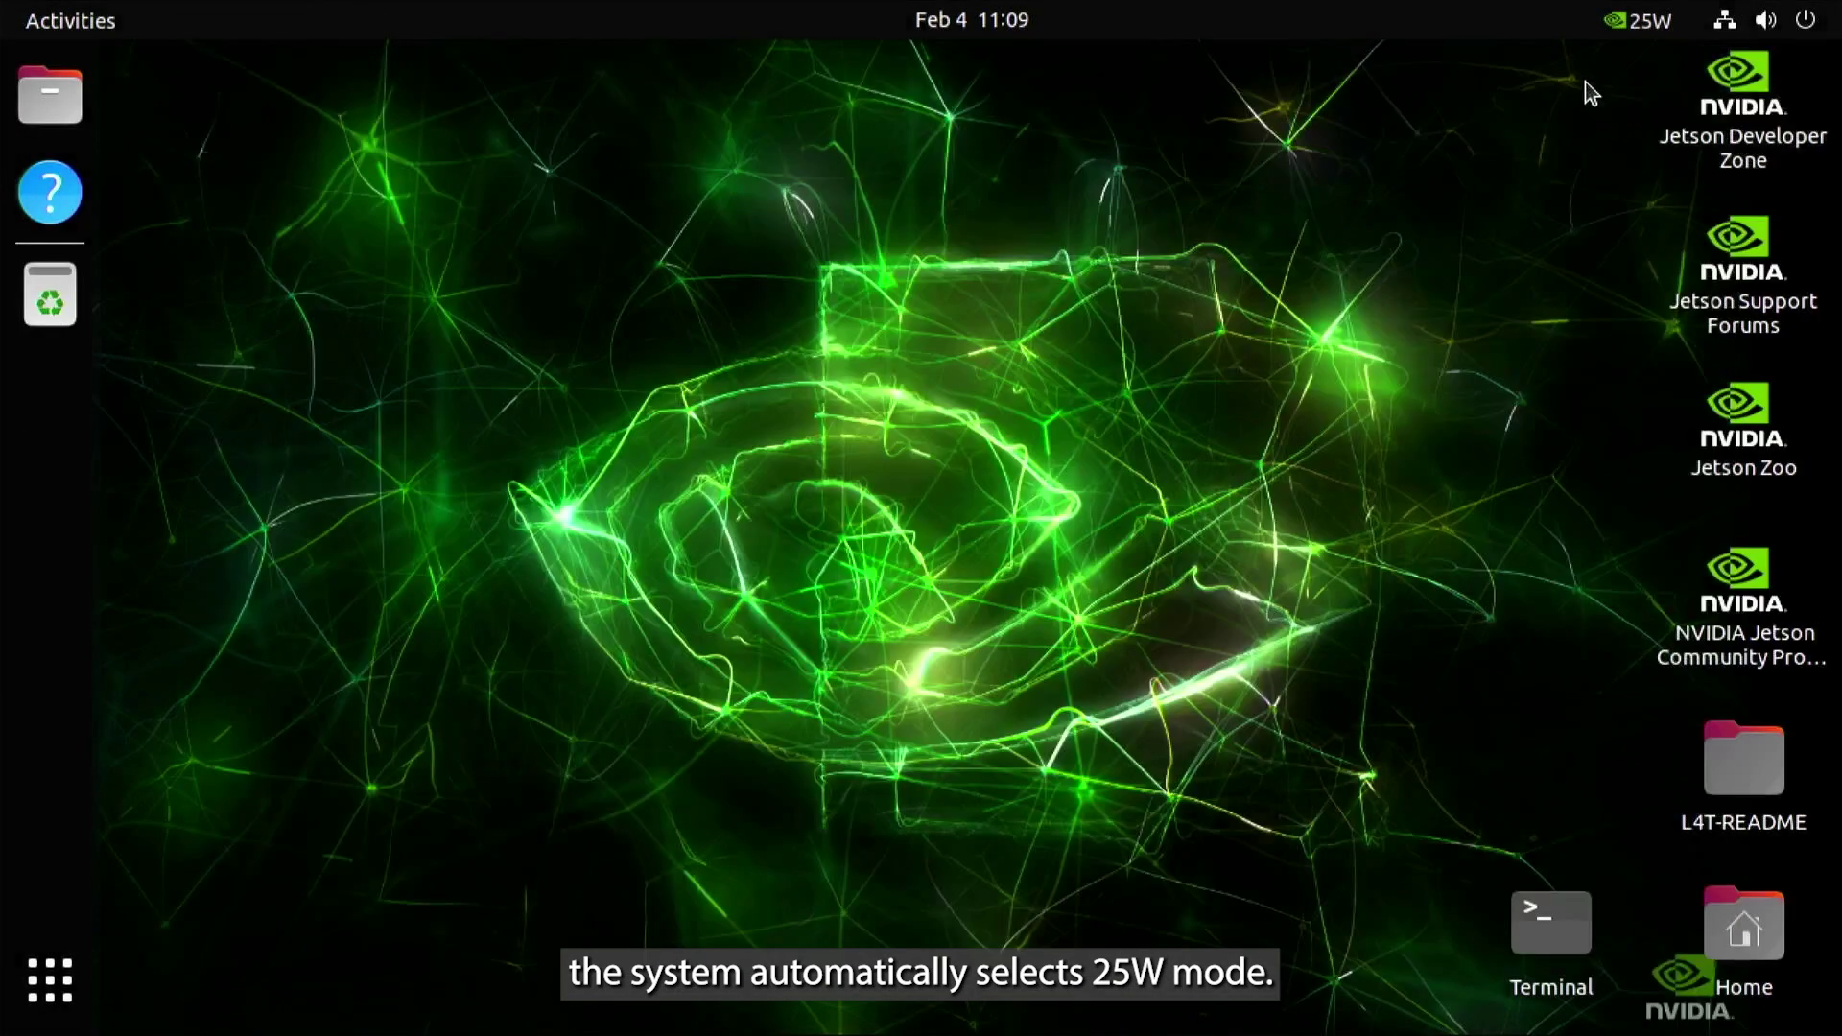
Step: Change the top-bar power mode from 25W to 2: MAXN SUPER
{"action": "left_click", "coordinate": [1630, 20]}
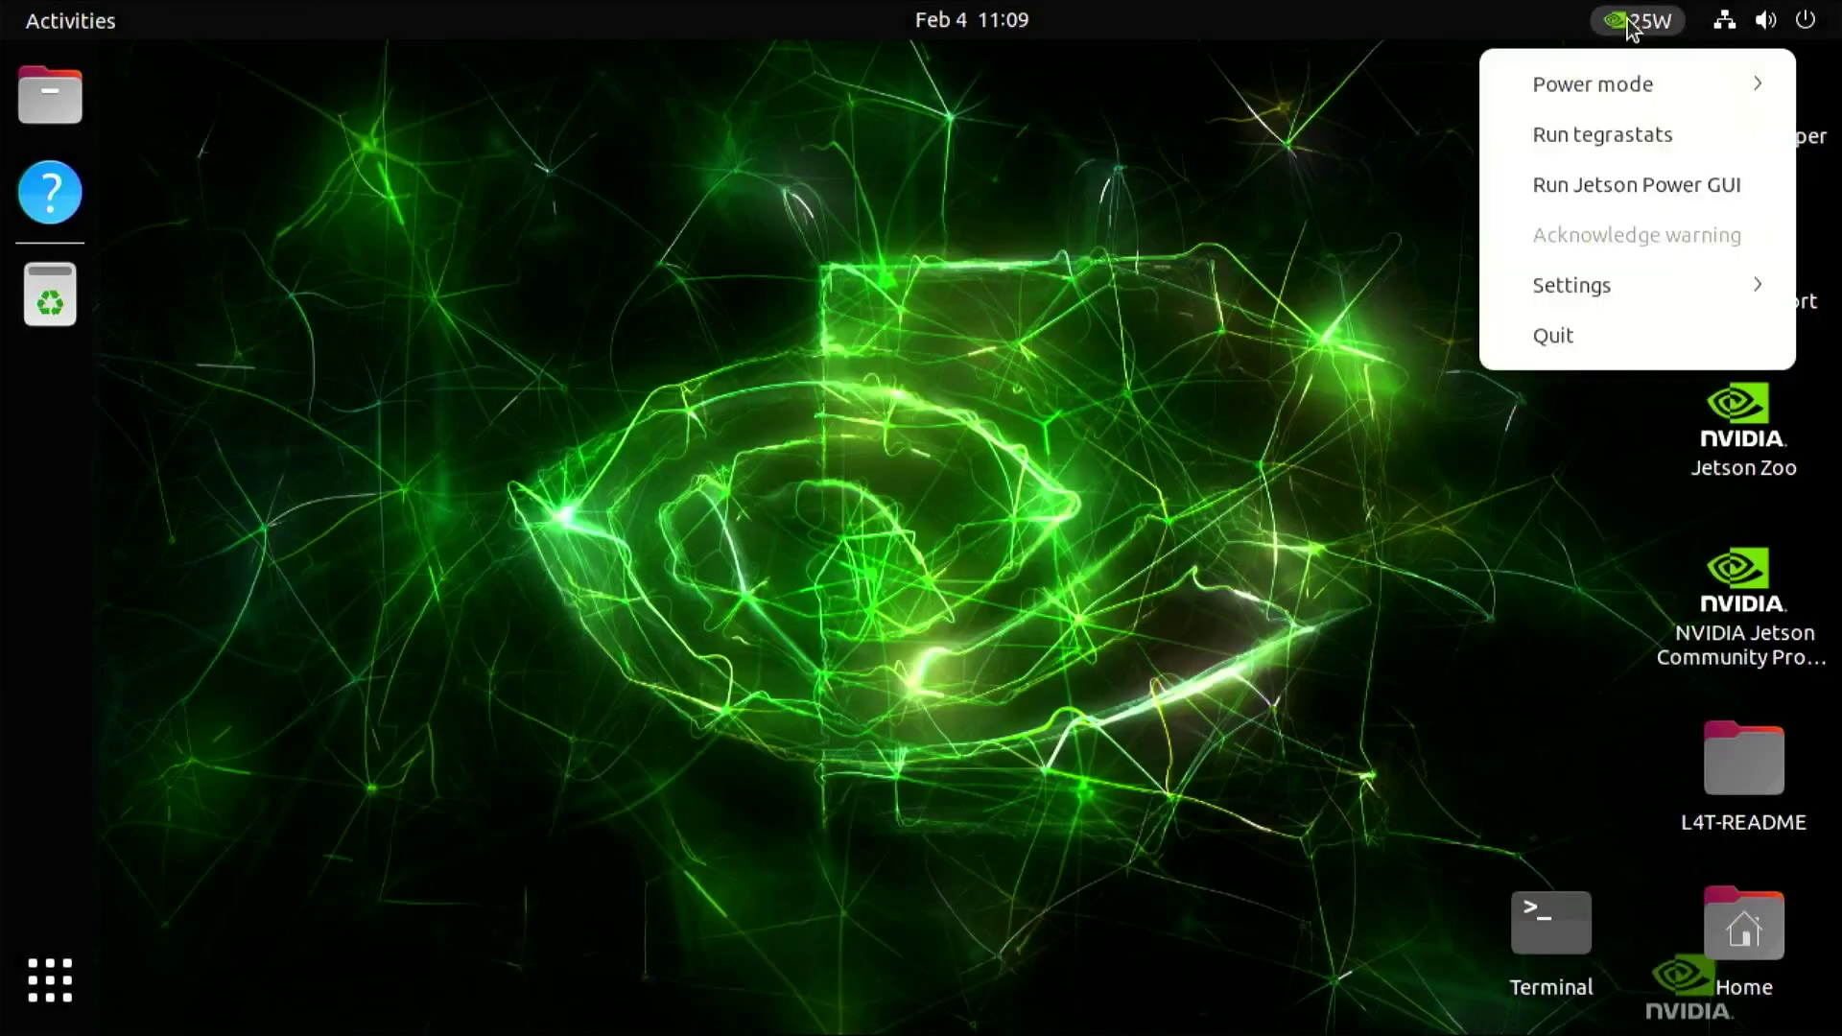
{"action": "left_click", "coordinate": [1639, 89]}
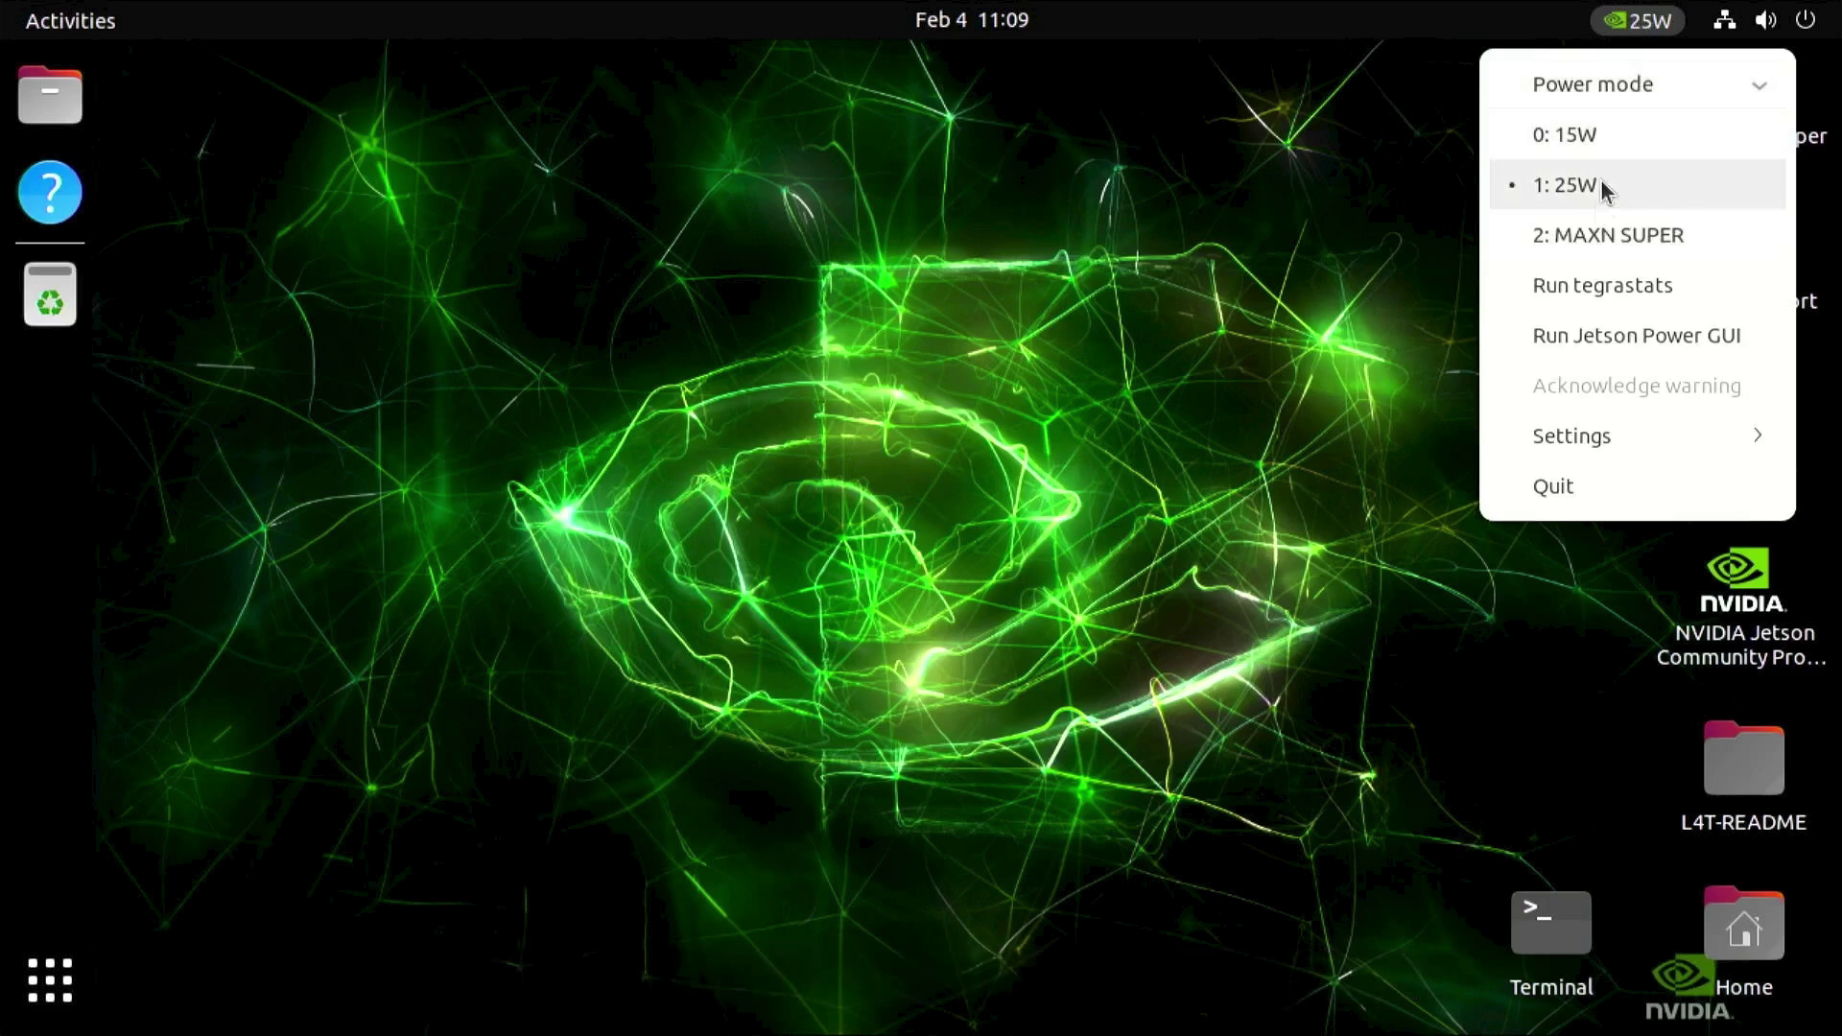
{"action": "left_click", "coordinate": [1605, 233]}
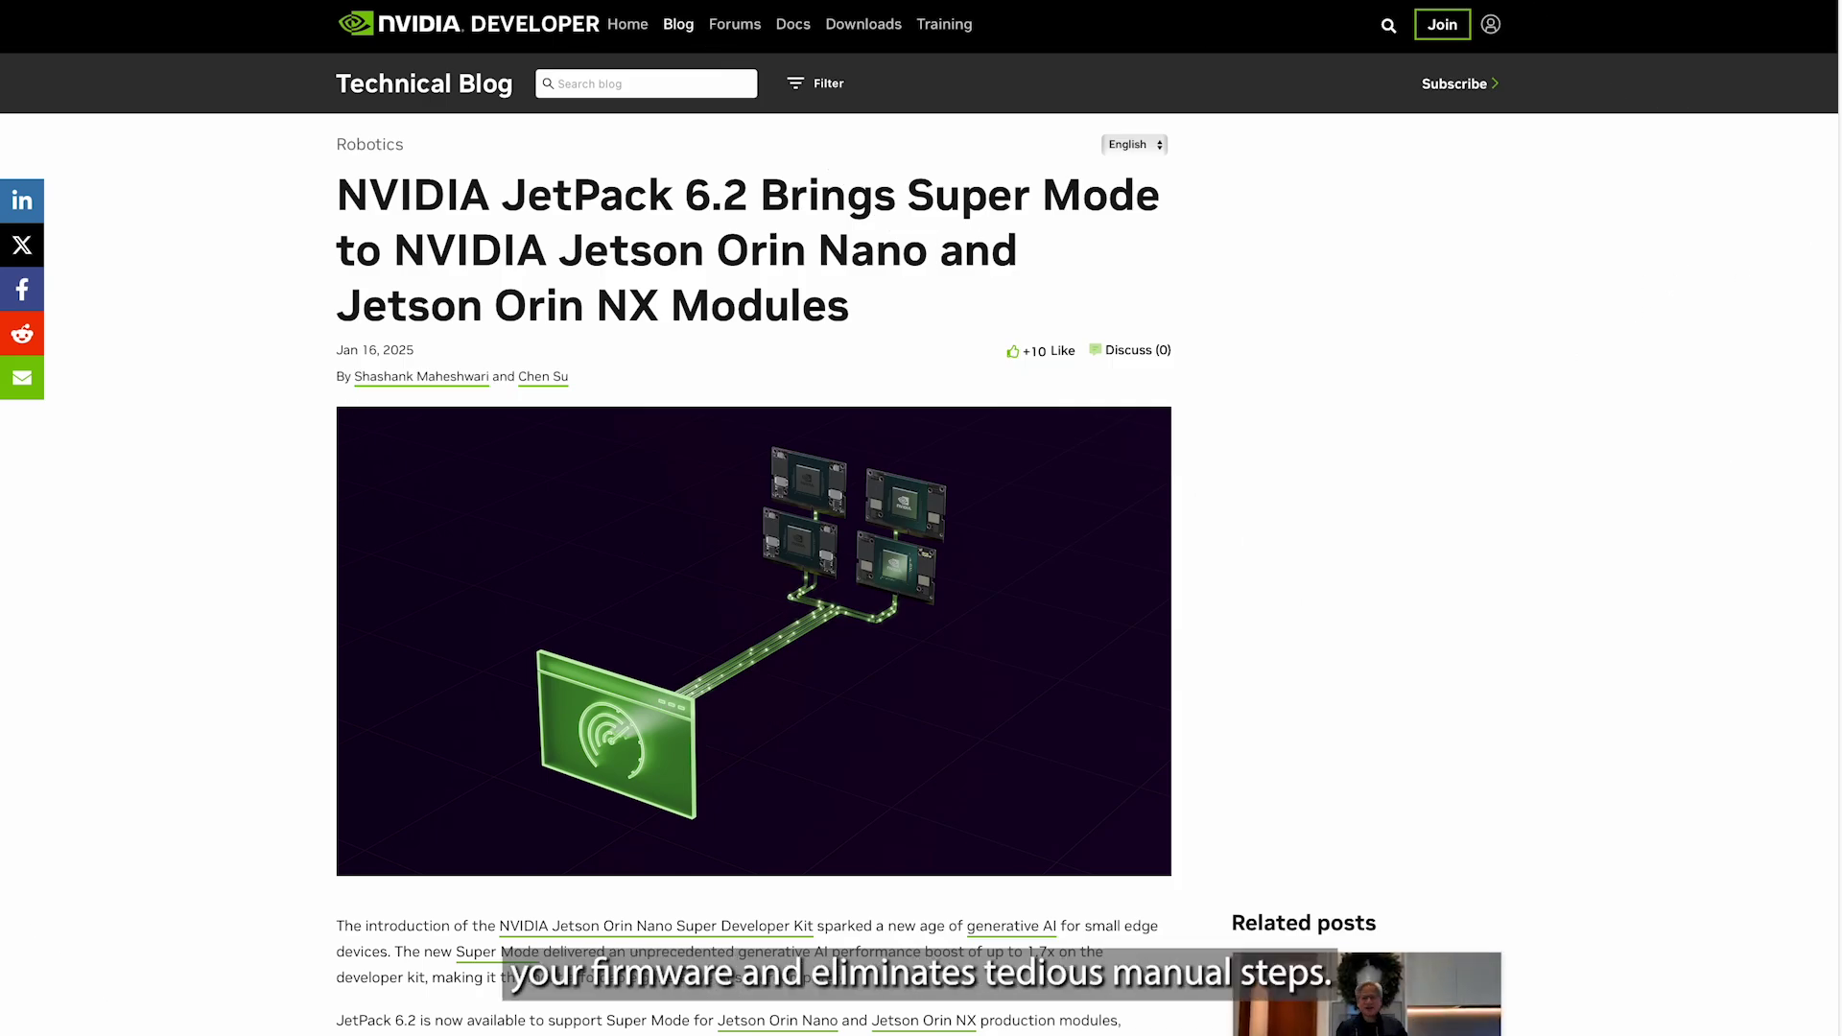
{"action": "scroll", "coordinate": [822, 576], "scroll_direction": "down", "scroll_amount": 5}
{"action": "scroll", "coordinate": [822, 433], "scroll_direction": "down", "scroll_amount": 3}
{"action": "scroll", "coordinate": [822, 287], "scroll_direction": "down", "scroll_amount": 2}
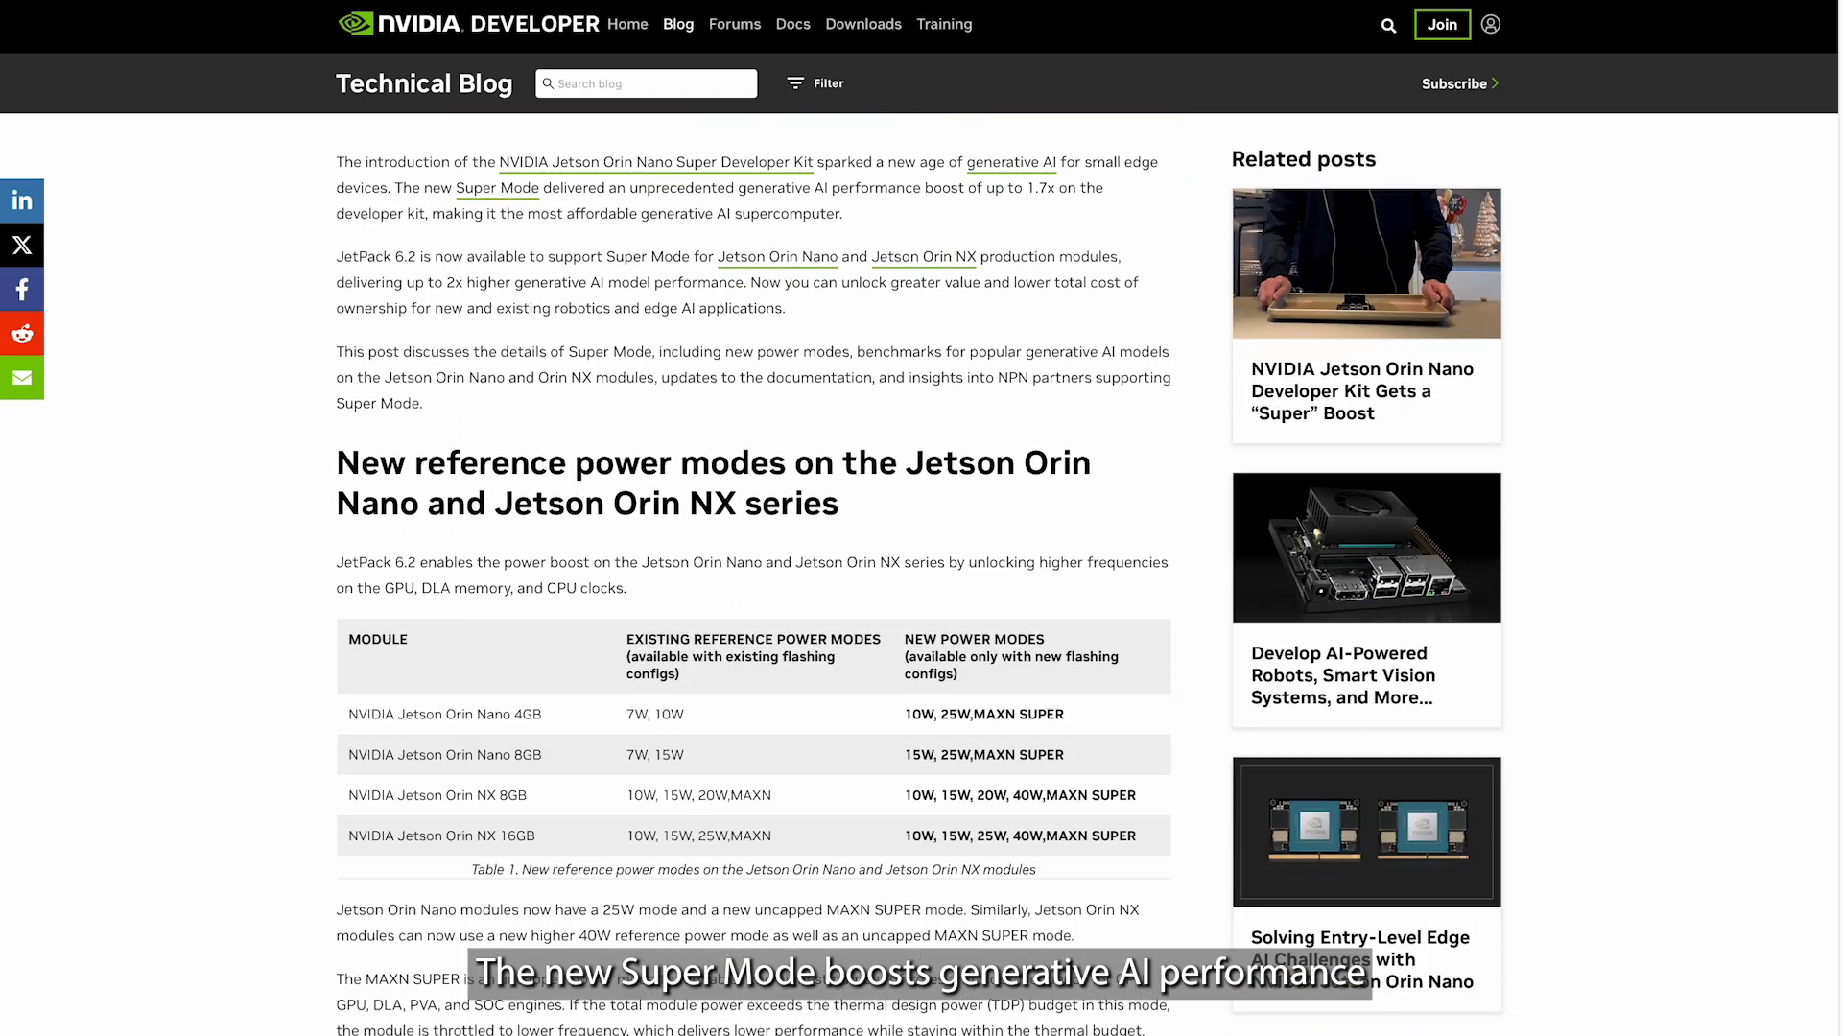
Step: Highlight the 1.7x performance boost sentence in the Super Mode post, then clear it
{"action": "left_click_drag", "start_coordinate": [822, 186], "coordinate": [425, 217]}
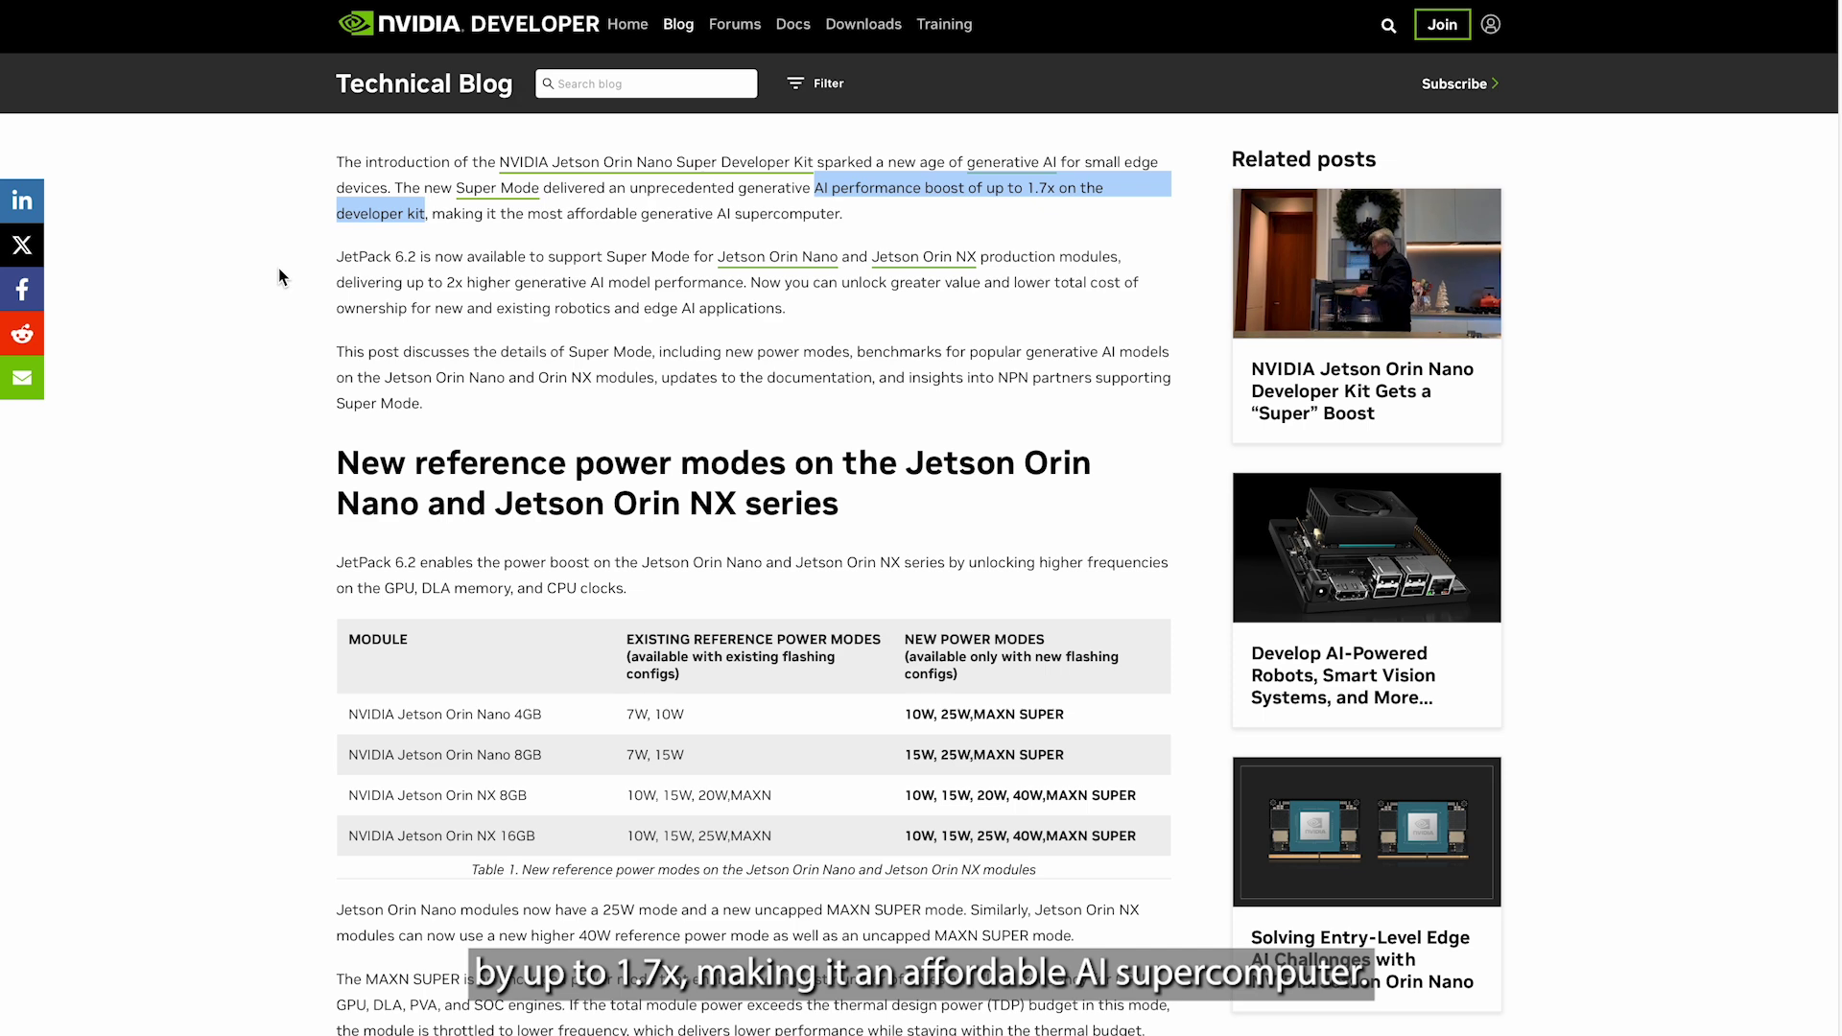
{"action": "left_click", "coordinate": [1124, 504]}
{"action": "scroll", "coordinate": [1117, 500], "scroll_direction": "down", "scroll_amount": 2}
{"action": "scroll", "coordinate": [1116, 499], "scroll_direction": "down", "scroll_amount": 1}
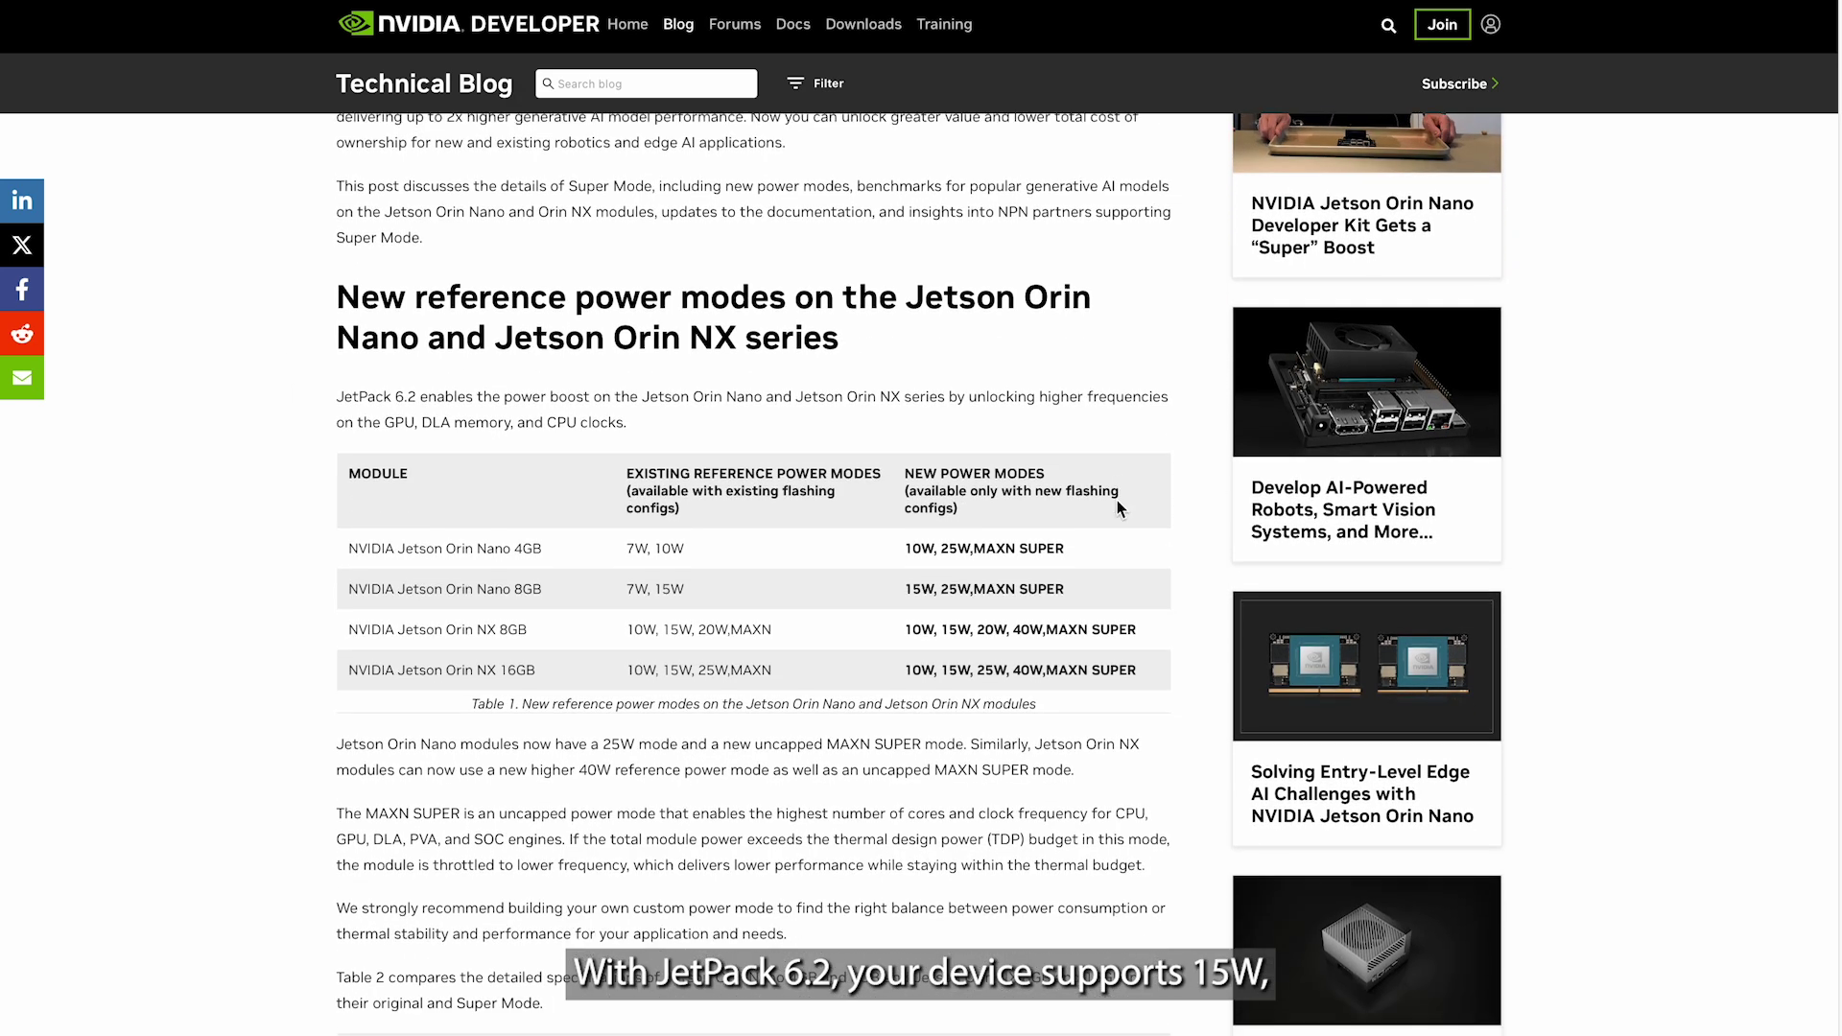
{"action": "scroll", "coordinate": [1116, 500], "scroll_direction": "down", "scroll_amount": 2}
{"action": "scroll", "coordinate": [1117, 500], "scroll_direction": "down", "scroll_amount": 1}
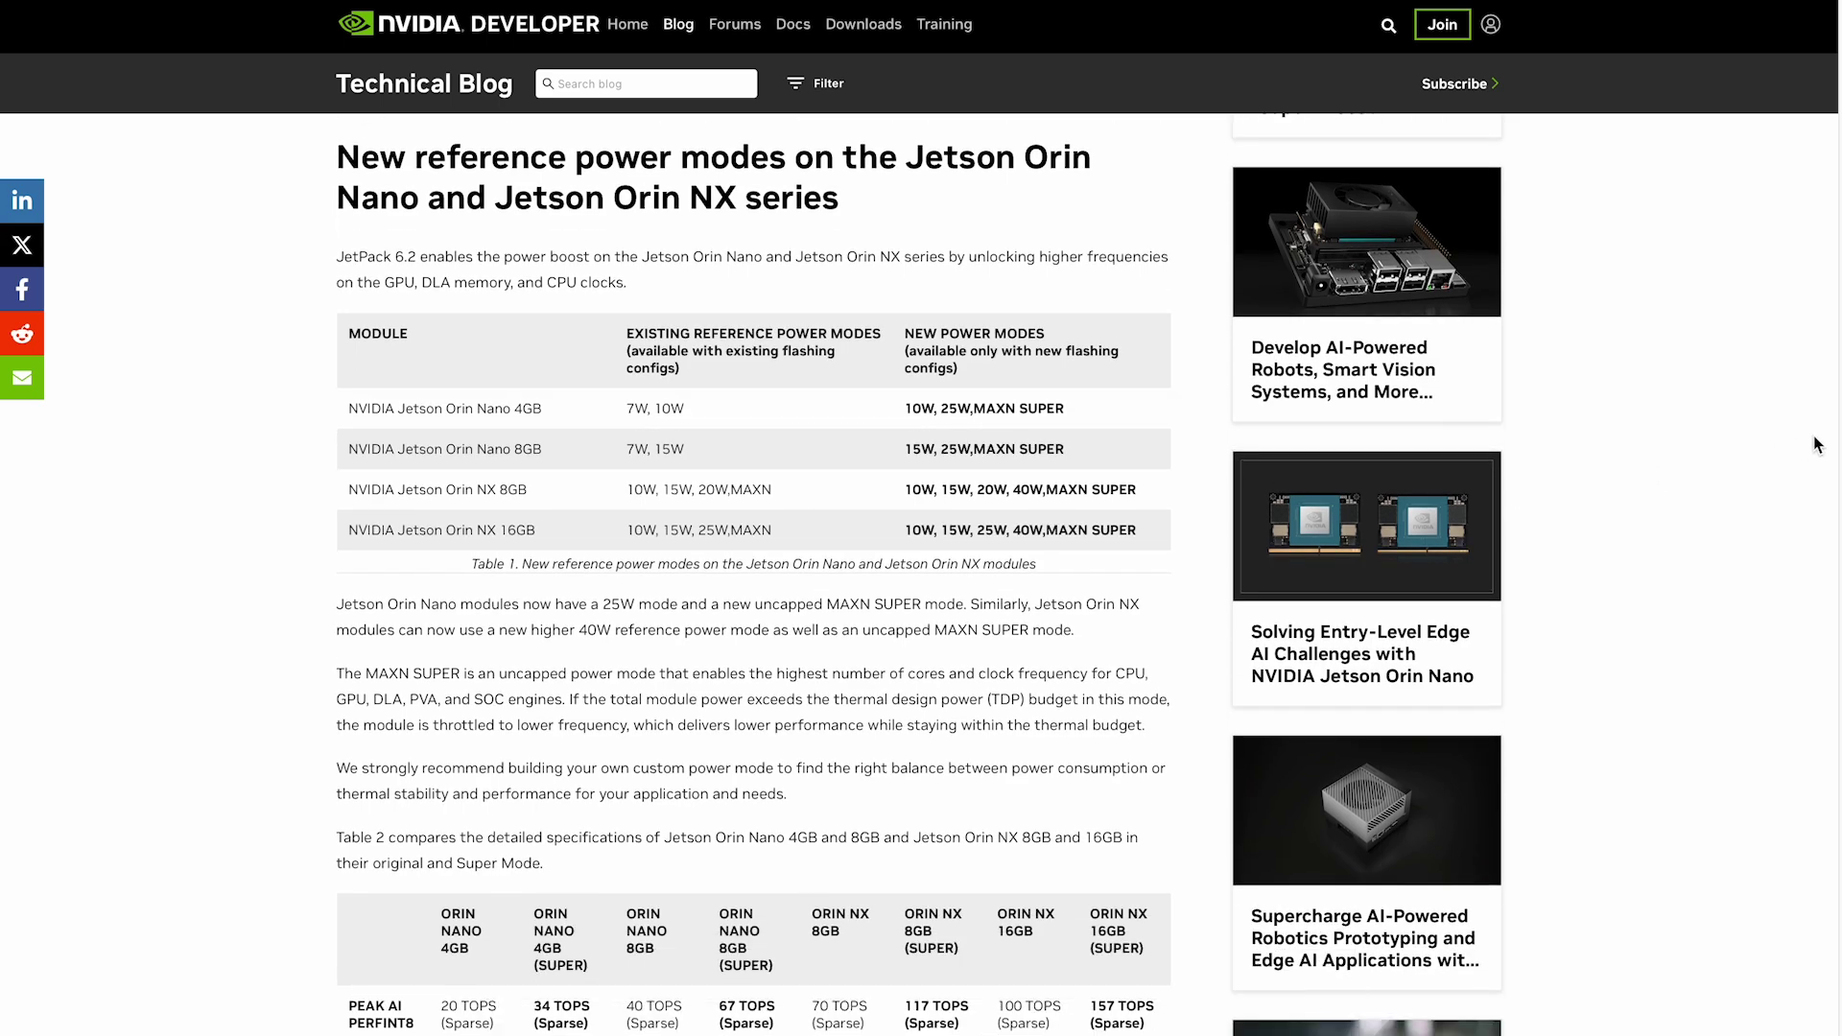
{"action": "scroll", "coordinate": [1816, 444], "scroll_direction": "down", "scroll_amount": 3}
{"action": "scroll", "coordinate": [1816, 445], "scroll_direction": "down", "scroll_amount": 2}
{"action": "scroll", "coordinate": [1816, 445], "scroll_direction": "down", "scroll_amount": 1}
{"action": "scroll", "coordinate": [1815, 445], "scroll_direction": "down", "scroll_amount": 2}
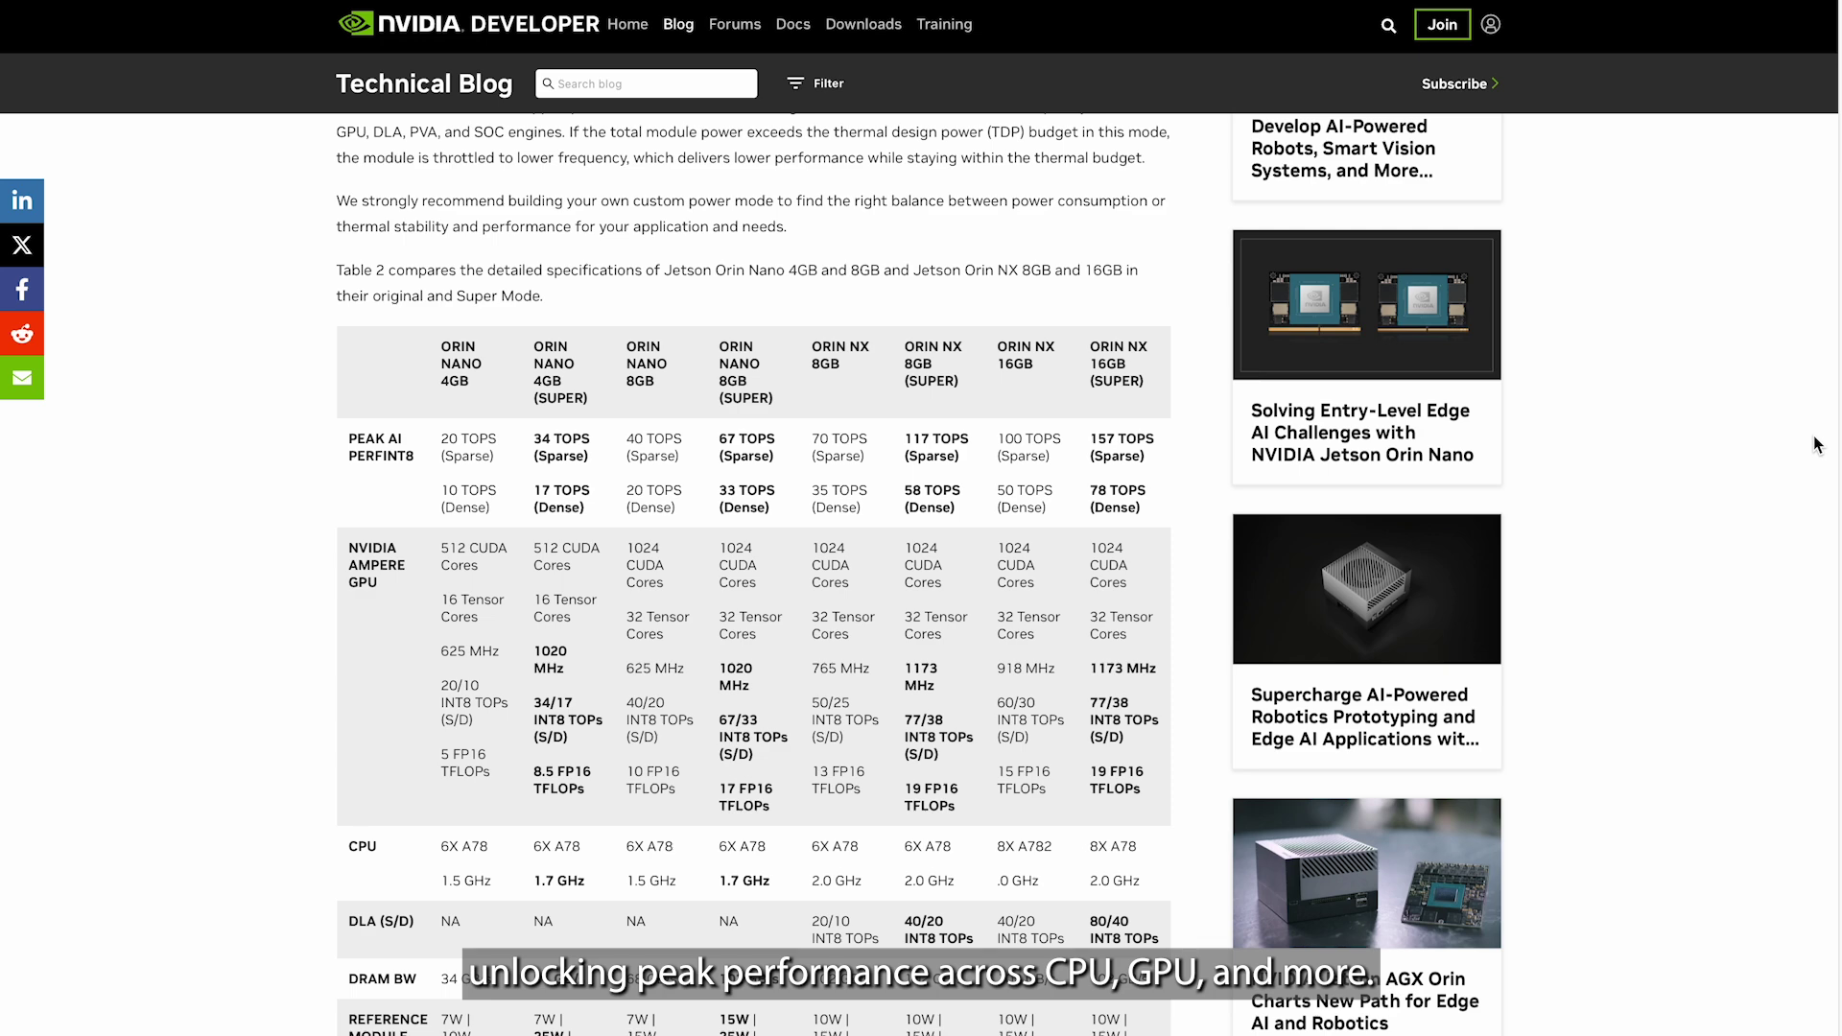
{"action": "scroll", "coordinate": [1815, 444], "scroll_direction": "down", "scroll_amount": 1}
{"action": "scroll", "coordinate": [1816, 446], "scroll_direction": "down", "scroll_amount": 1}
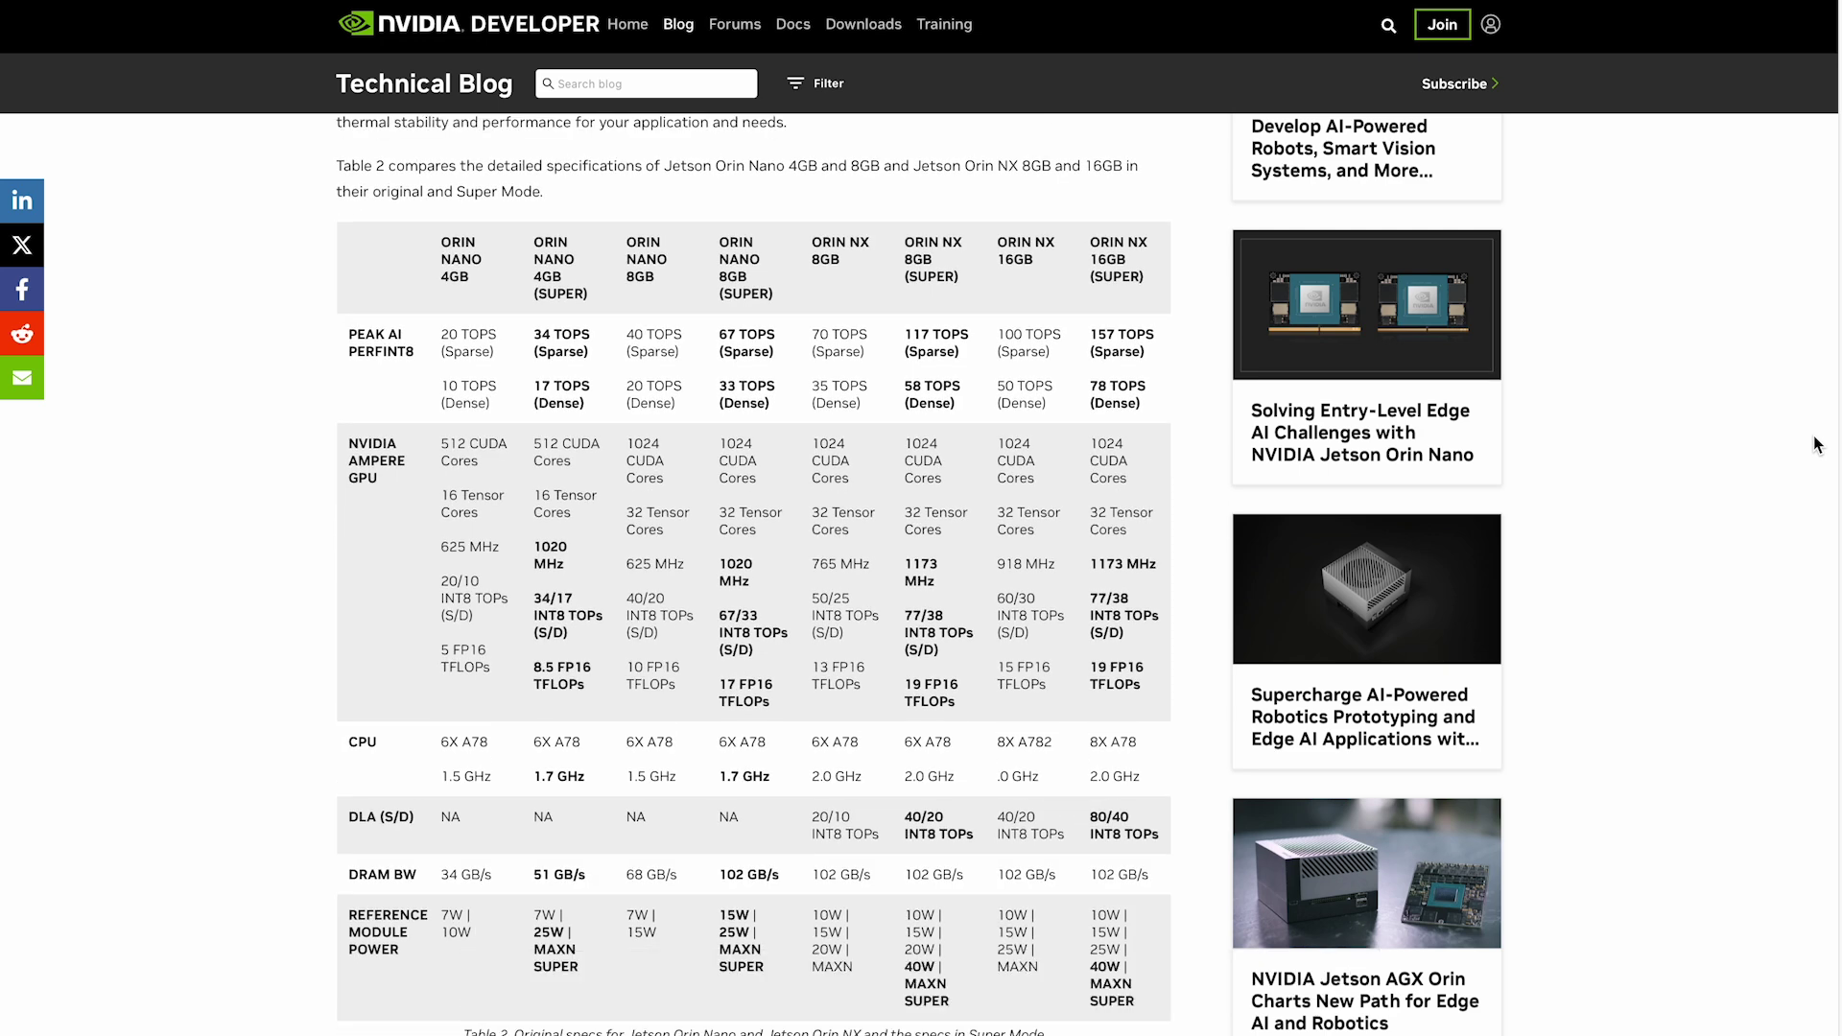